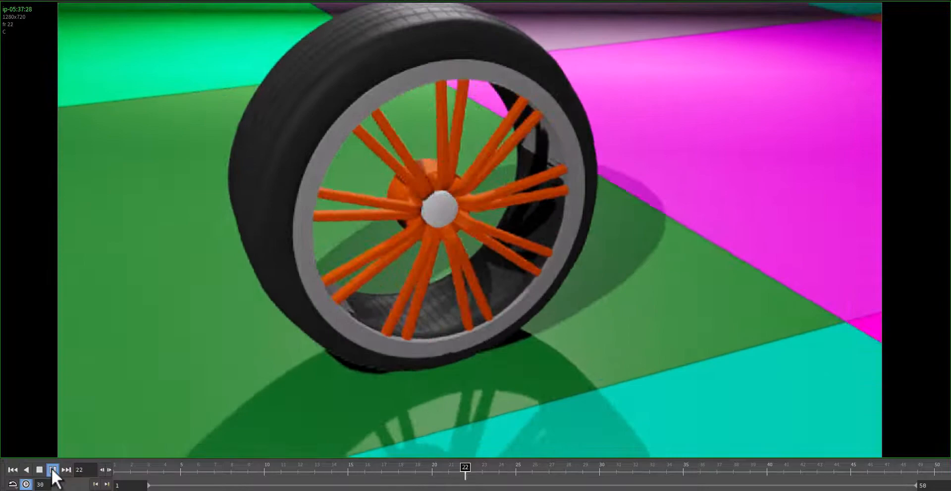
# Stop the rendered wheel animation's playback and switch to the Houdini tyre rotation scene
pyautogui.click(53, 470)
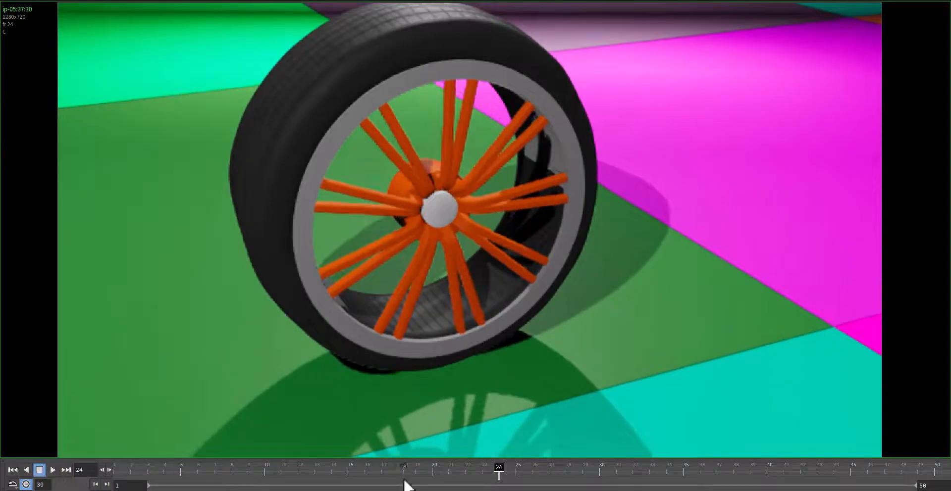
pyautogui.moveTo(317, 489)
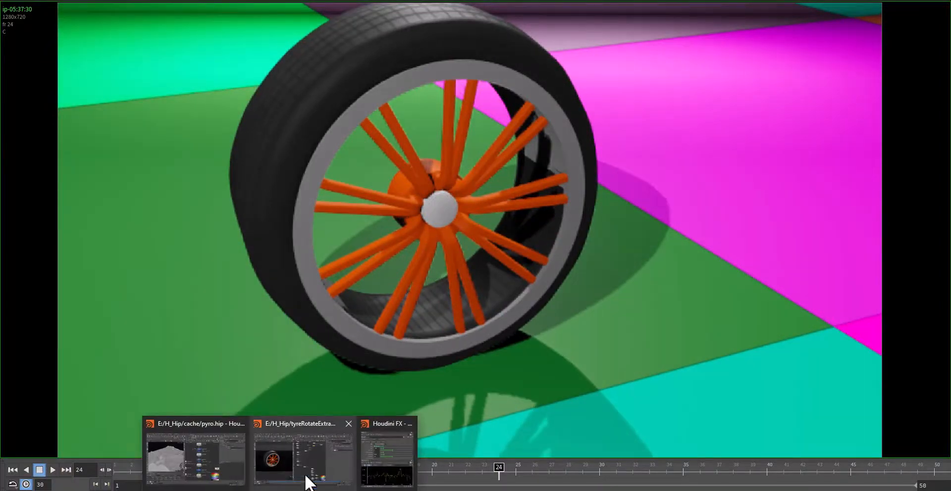
pyautogui.click(312, 475)
pyautogui.moveTo(464, 372); pyautogui.dragTo(499, 374, button='middle')
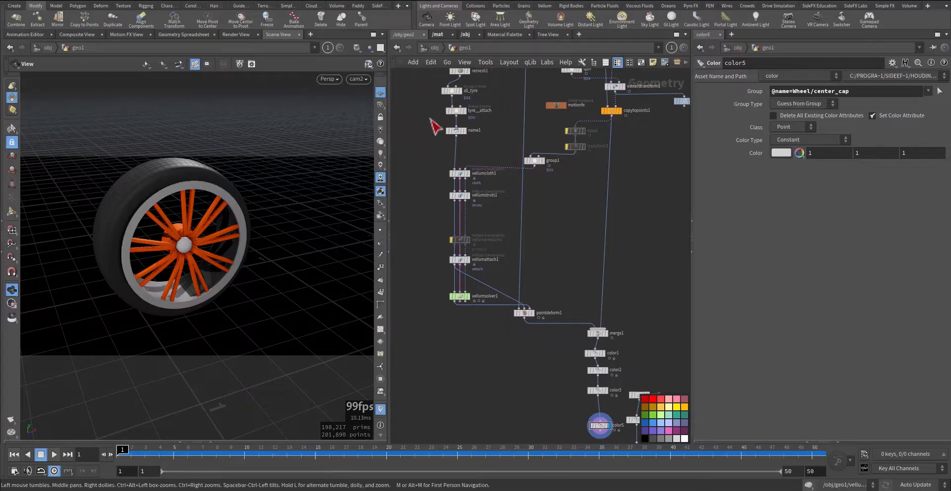
# Go up to the object level and examine the grouped point, box1, extractgeo1 and cam2 nodes
pyautogui.click(433, 48)
pyautogui.moveTo(624, 349); pyautogui.dragTo(626, 382, button='middle')
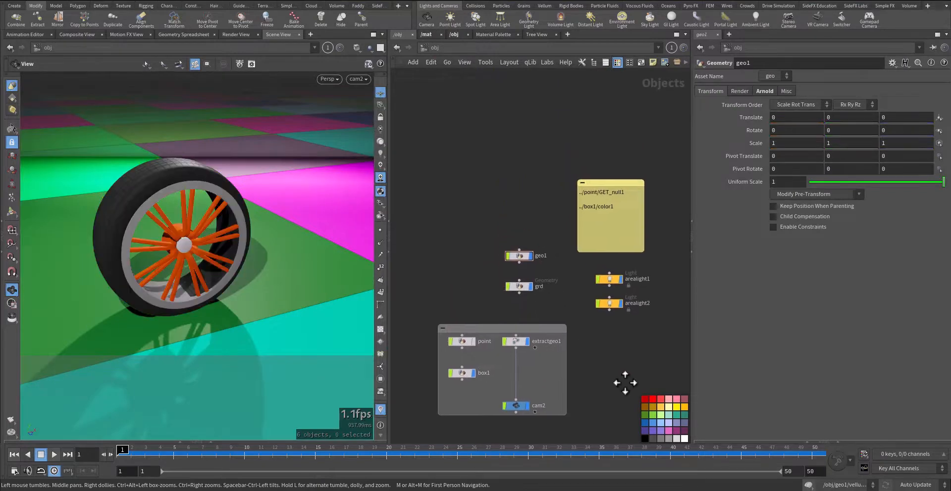
pyautogui.moveTo(480, 323); pyautogui.dragTo(479, 258, button='middle')
pyautogui.moveTo(442, 286); pyautogui.dragTo(605, 386)
pyautogui.scroll(3, 606, 385)
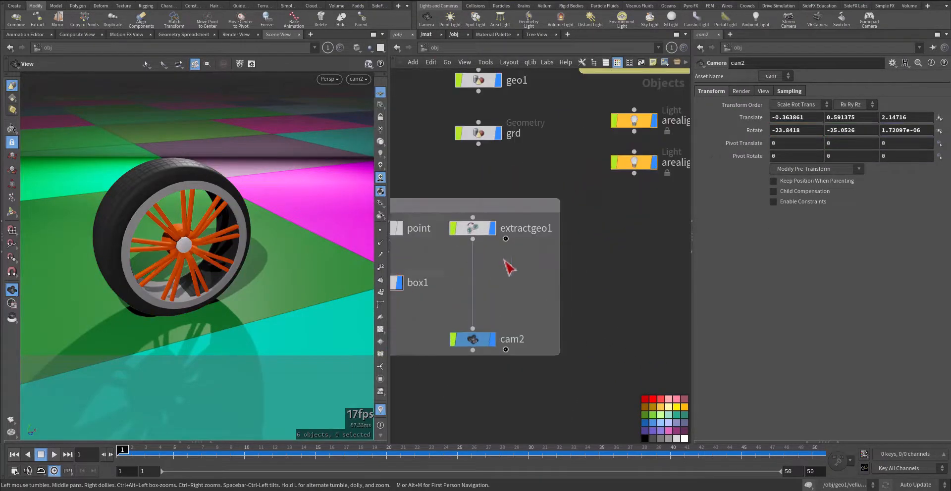
pyautogui.moveTo(616, 341); pyautogui.dragTo(657, 381, button='middle')
pyautogui.moveTo(469, 238); pyautogui.dragTo(488, 344, button='middle')
# Select the grd object and both area lights in turn to review their parameters
pyautogui.click(542, 280)
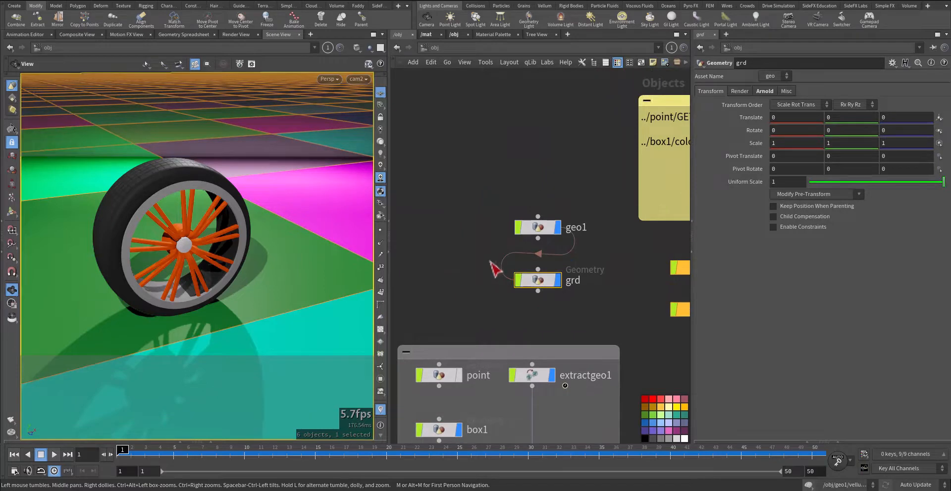
pyautogui.moveTo(490, 262); pyautogui.dragTo(407, 309, button='middle')
pyautogui.moveTo(611, 365); pyautogui.dragTo(621, 371)
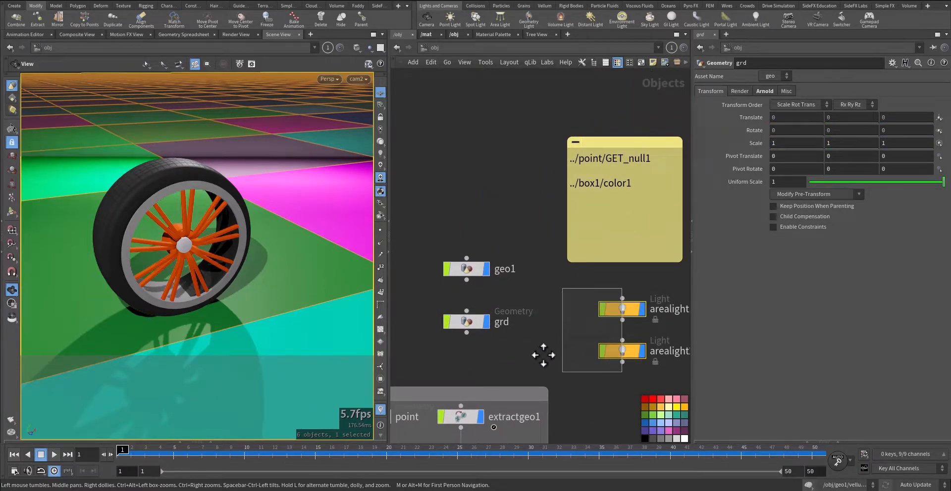
pyautogui.moveTo(529, 348); pyautogui.dragTo(543, 355, button='middle')
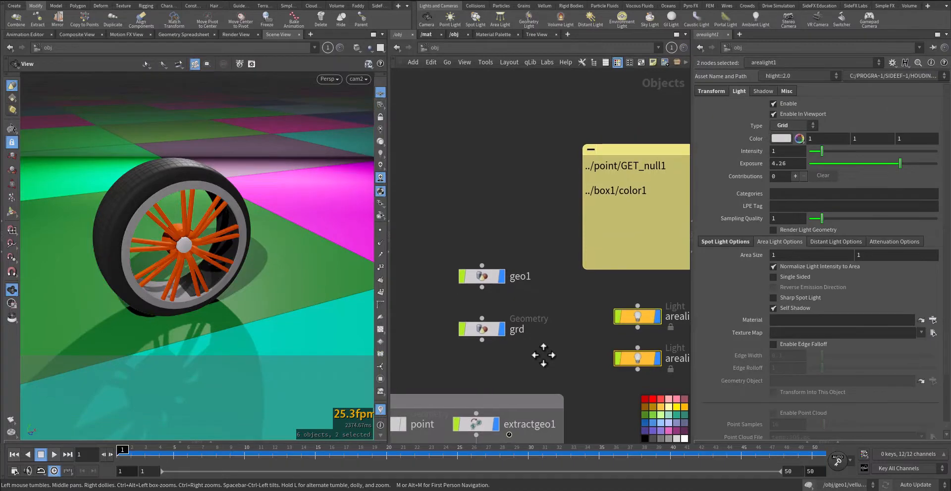
pyautogui.moveTo(458, 216); pyautogui.dragTo(496, 186, button='middle')
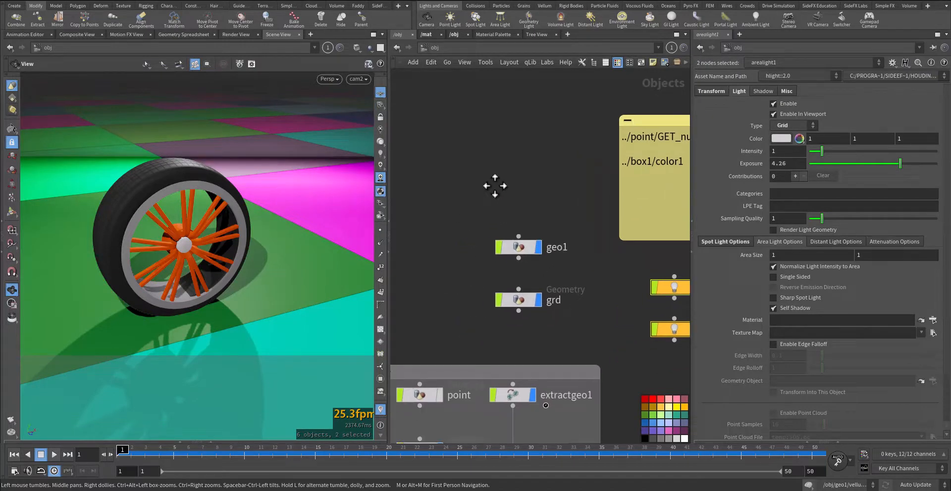
# Enter the geo1 network, display the torus1 node and select it to inspect its shape and parameters
pyautogui.doubleClick(519, 247)
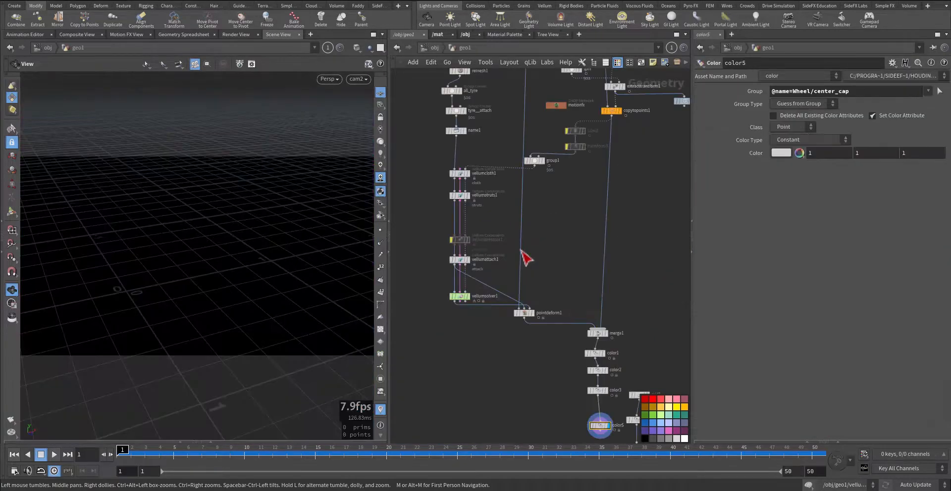
pyautogui.moveTo(565, 236); pyautogui.dragTo(565, 354, button='middle')
pyautogui.moveTo(507, 108); pyautogui.dragTo(498, 233, button='middle')
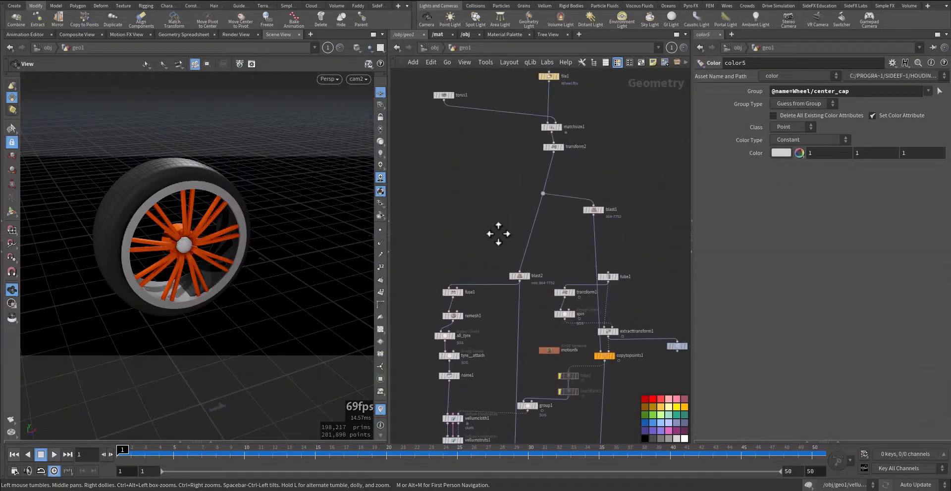
pyautogui.moveTo(499, 174)
pyautogui.mouseDown(button='middle')
pyautogui.moveTo(515, 271)
pyautogui.moveTo(509, 216)
pyautogui.mouseUp(button='middle')
pyautogui.scroll(5, 504, 217)
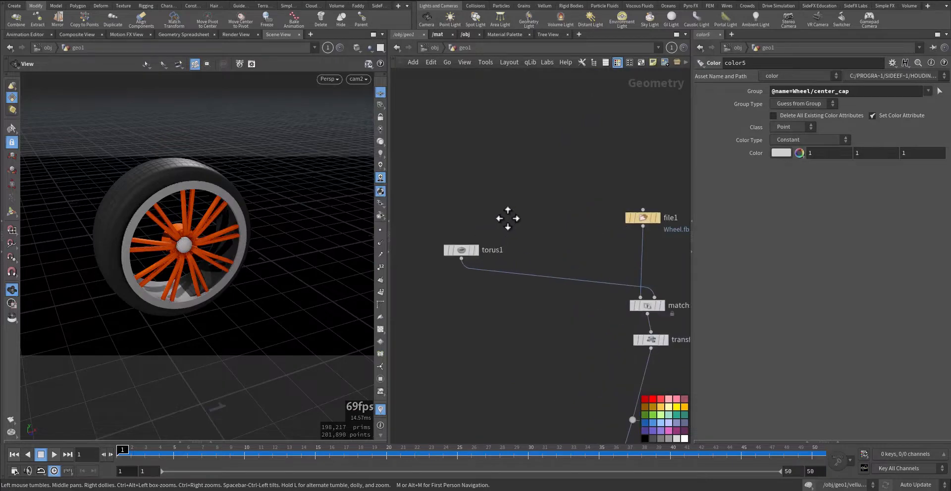
pyautogui.click(464, 266)
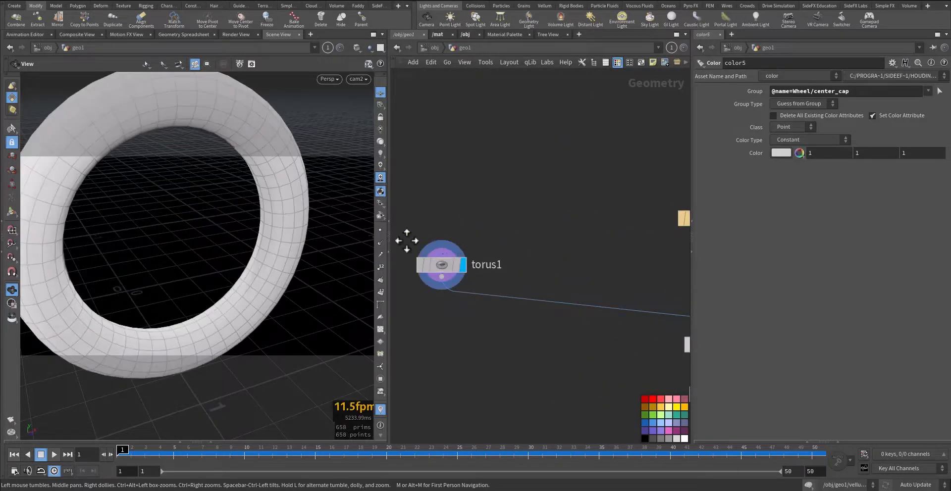
pyautogui.click(411, 247)
pyautogui.moveTo(195, 245); pyautogui.dragTo(208, 260)
# Display the file1 node's Wheel.fbx geometry and frame the wheel in the viewport
pyautogui.moveTo(515, 222); pyautogui.dragTo(445, 221, button='middle')
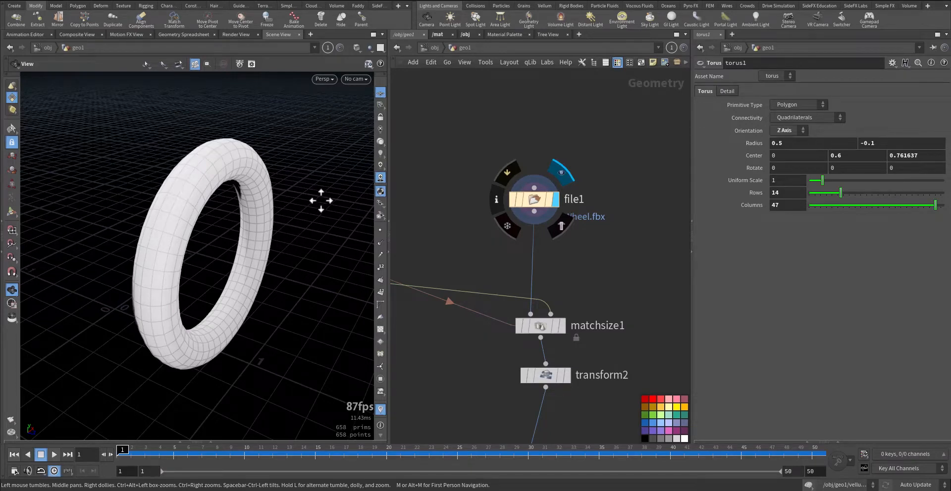
pyautogui.moveTo(281, 229); pyautogui.dragTo(166, 273, button='right')
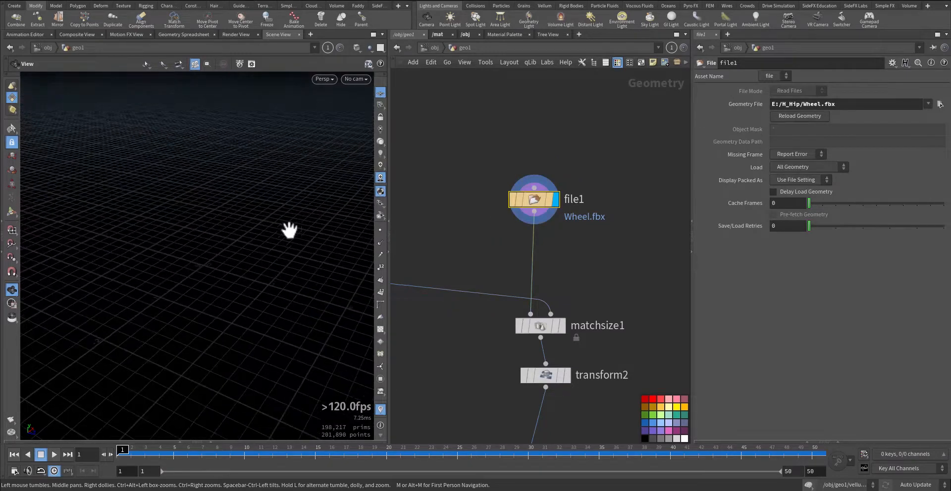
pyautogui.press('g')
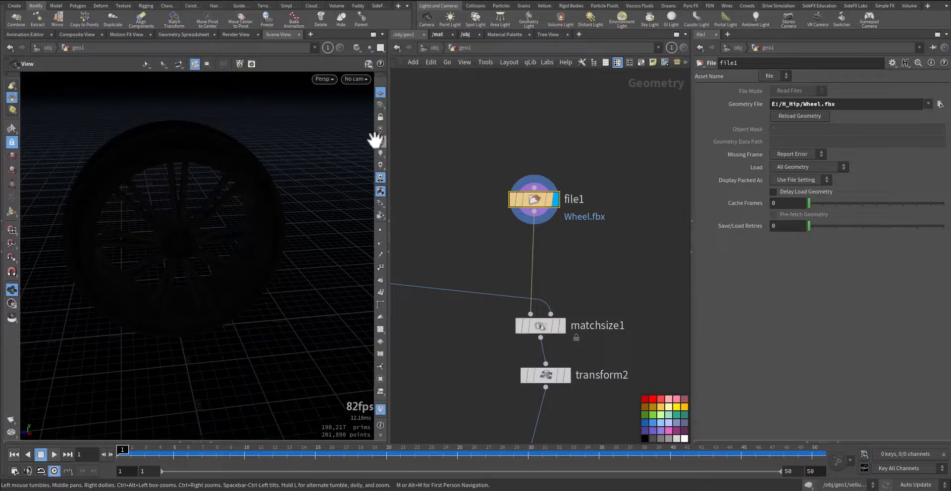
pyautogui.moveTo(351, 144)
pyautogui.mouseDown()
pyautogui.moveTo(223, 212)
pyautogui.moveTo(314, 201)
pyautogui.moveTo(208, 208)
pyautogui.mouseUp()
pyautogui.moveTo(455, 260); pyautogui.dragTo(453, 179, button='middle')
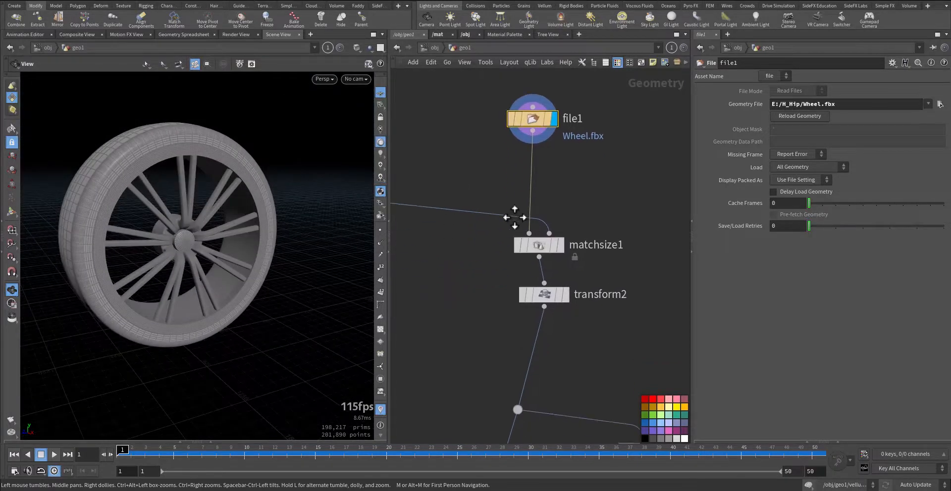
# Display the matchsize1 node's result and inspect the resized wheel from several angles
pyautogui.click(561, 245)
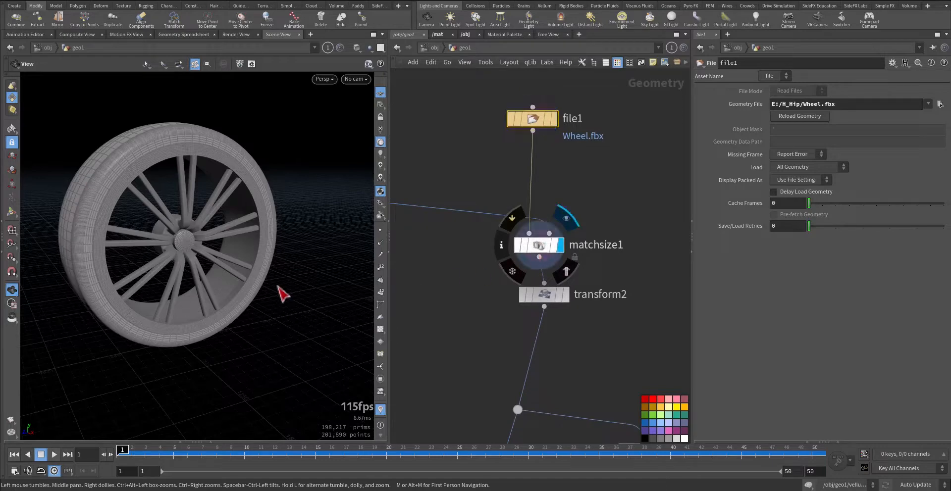
pyautogui.hotkey('space', 'g')
pyautogui.moveTo(276, 289); pyautogui.dragTo(395, 306)
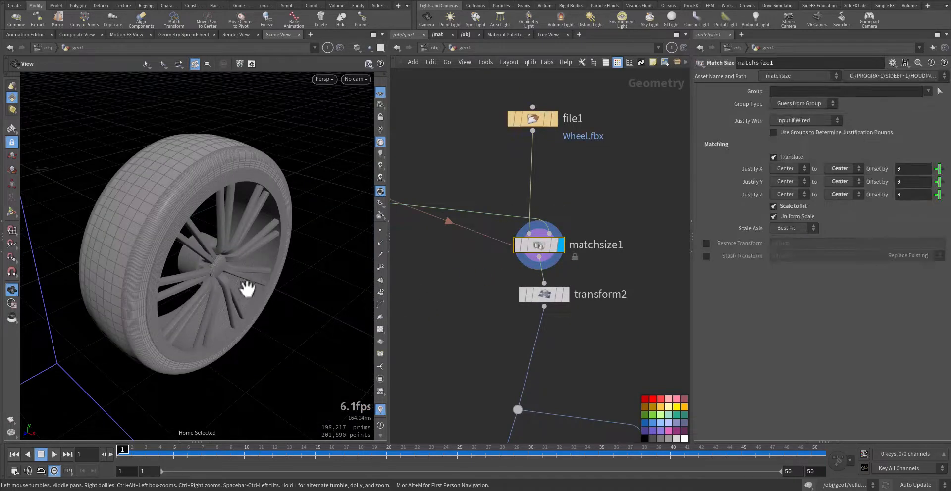
pyautogui.moveTo(244, 297); pyautogui.dragTo(157, 296, button='right')
pyautogui.moveTo(176, 296)
pyautogui.mouseDown()
pyautogui.moveTo(204, 289)
pyautogui.moveTo(175, 286)
pyautogui.mouseUp()
# Display the transform2 node to review its rotation and uniform scale and the resulting wheel
pyautogui.moveTo(416, 267); pyautogui.dragTo(523, 288, button='middle')
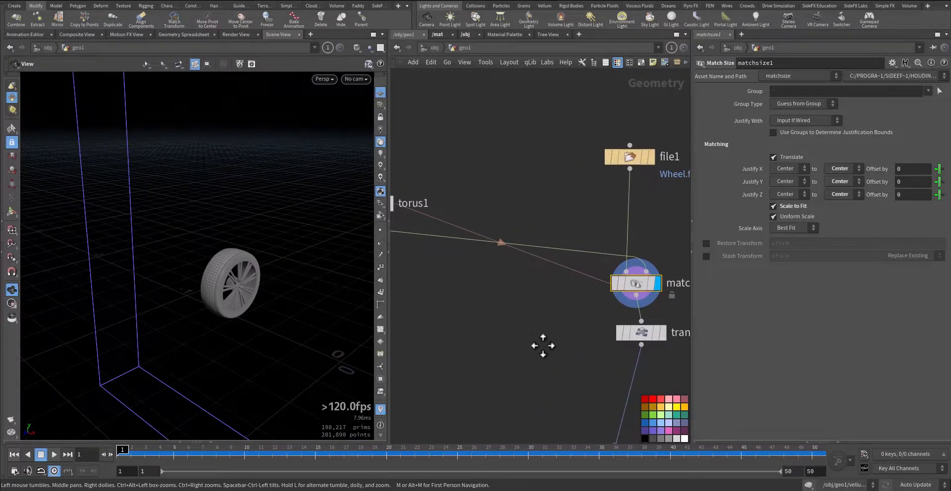
pyautogui.moveTo(543, 346); pyautogui.dragTo(495, 273, button='middle')
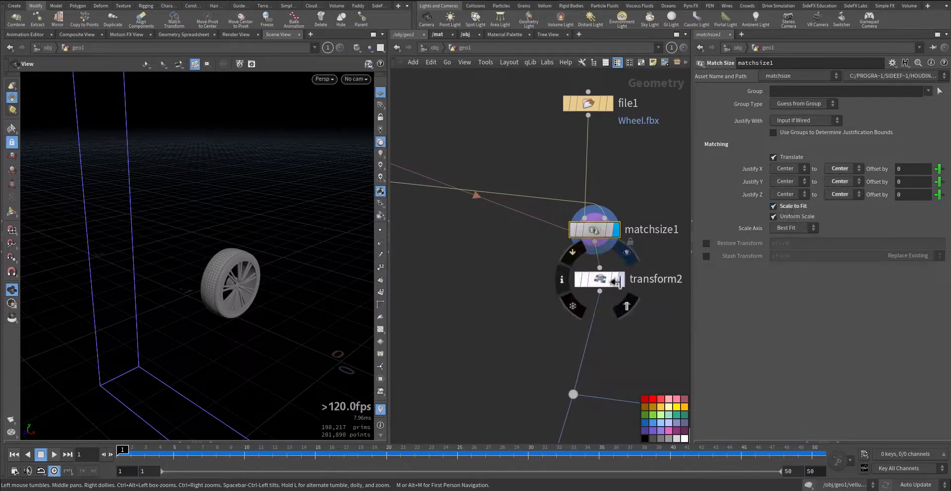
pyautogui.click(620, 279)
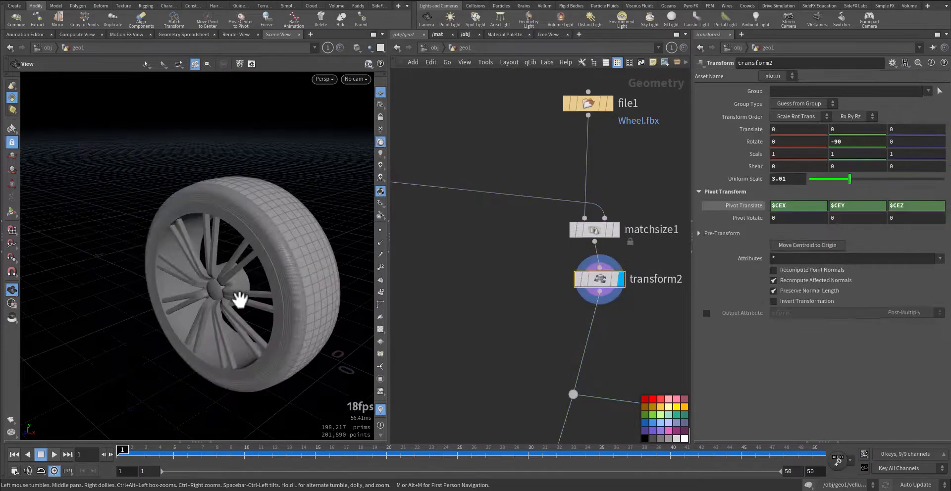
pyautogui.moveTo(240, 298); pyautogui.dragTo(304, 294)
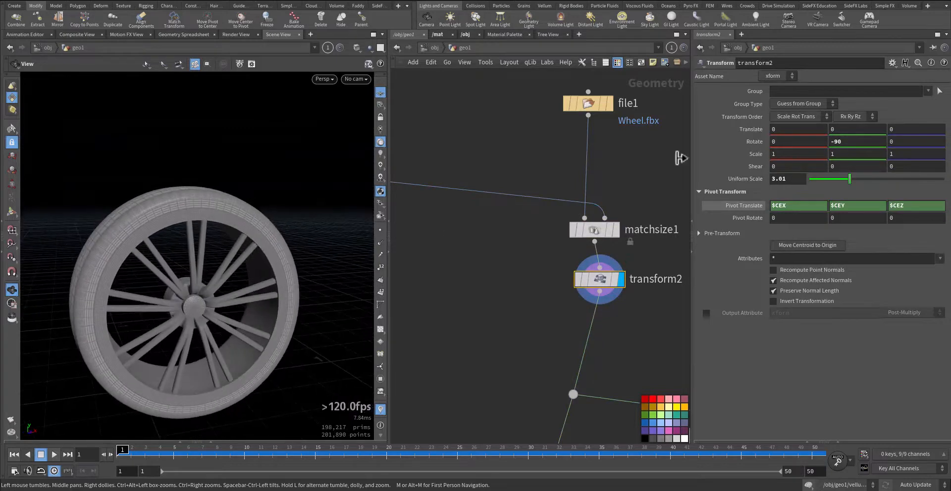
# Compare the transformed wheel with the torus1 guide shape in the viewport
pyautogui.moveTo(477, 306); pyautogui.dragTo(605, 306, button='middle')
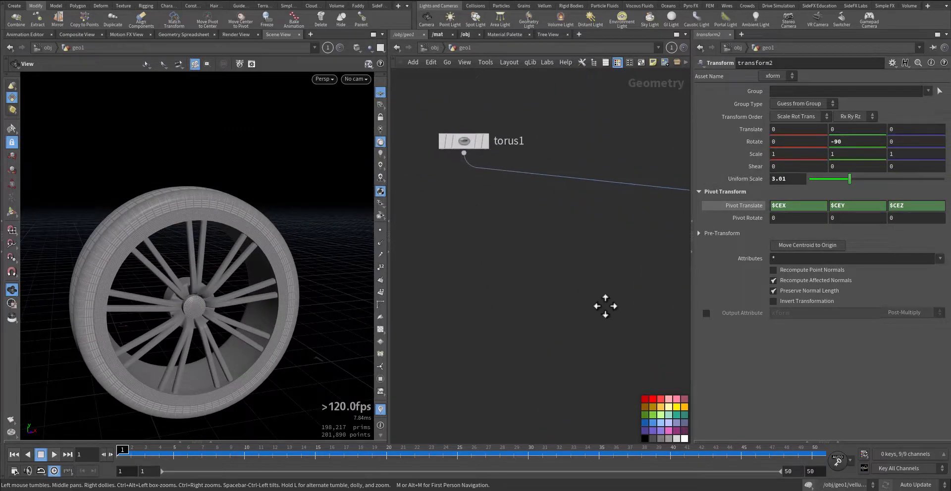
pyautogui.click(480, 142)
pyautogui.moveTo(291, 255); pyautogui.dragTo(266, 277)
pyautogui.moveTo(266, 278); pyautogui.dragTo(301, 272, button='right')
pyautogui.moveTo(631, 313); pyautogui.dragTo(619, 331, button='middle')
pyautogui.click(467, 165)
# Display the blast1 node to examine the rim and spokes without the tyre
pyautogui.moveTo(574, 315); pyautogui.dragTo(577, 188, button='middle')
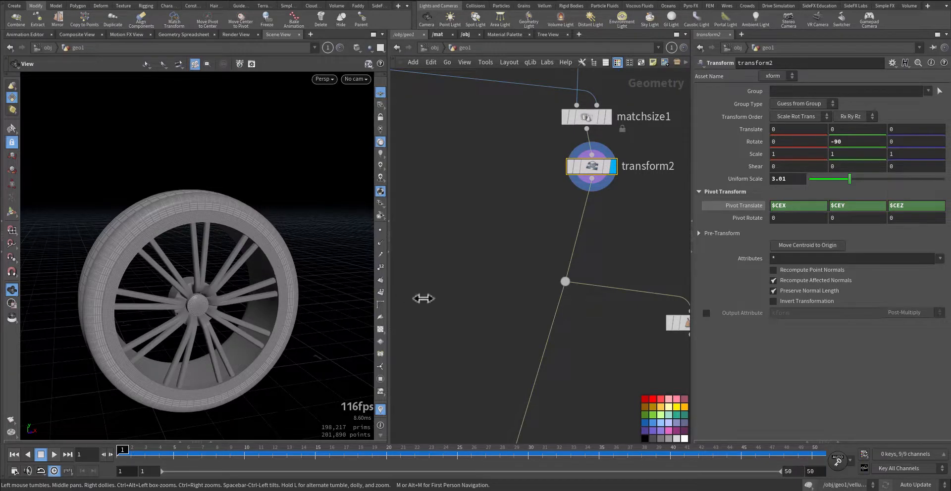
pyautogui.moveTo(424, 298); pyautogui.dragTo(505, 192, button='middle')
pyautogui.moveTo(575, 119)
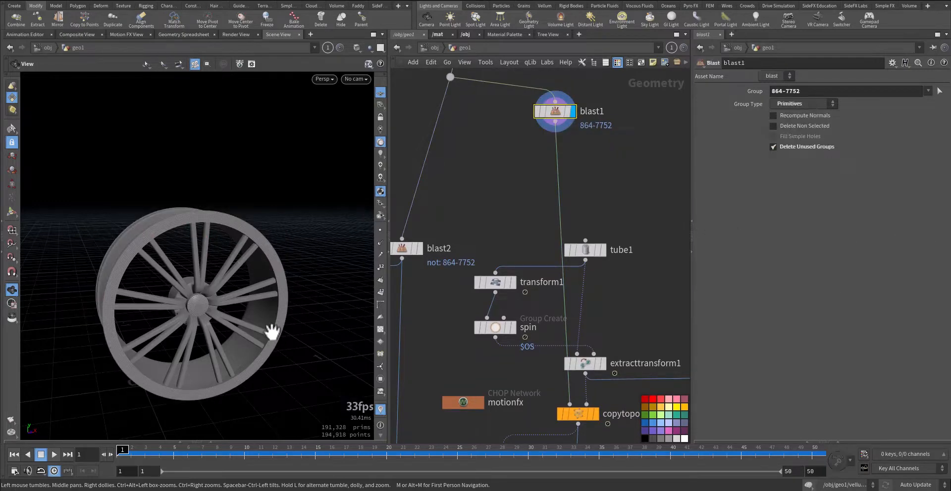
pyautogui.moveTo(192, 316); pyautogui.dragTo(366, 299)
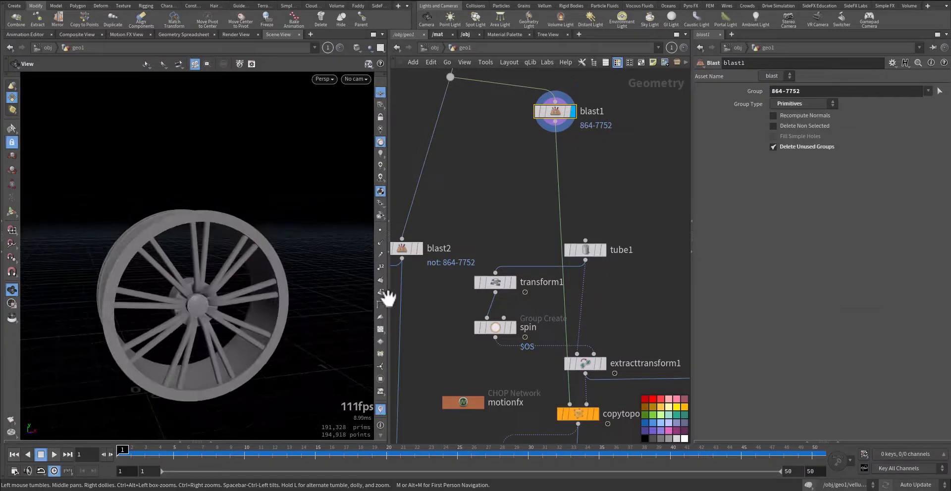
# Review extracttransform1, display the tube1 node and show blast1 as a template over it
pyautogui.moveTo(497, 235); pyautogui.dragTo(506, 186, button='middle')
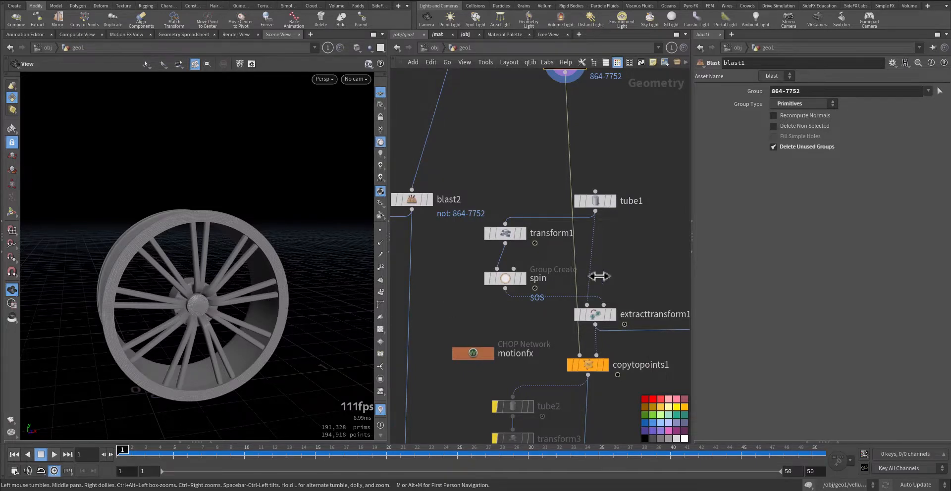
pyautogui.moveTo(599, 276); pyautogui.dragTo(564, 241, button='middle')
pyautogui.moveTo(525, 291); pyautogui.dragTo(525, 292)
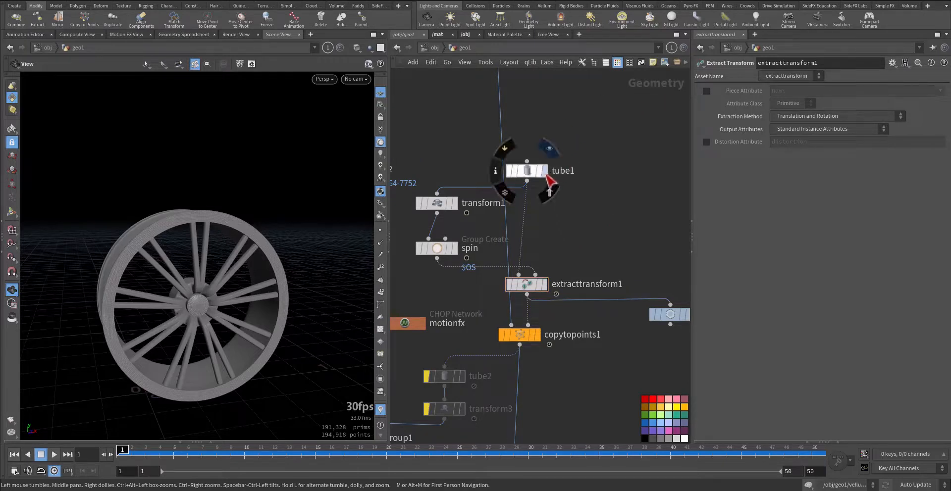
pyautogui.click(549, 184)
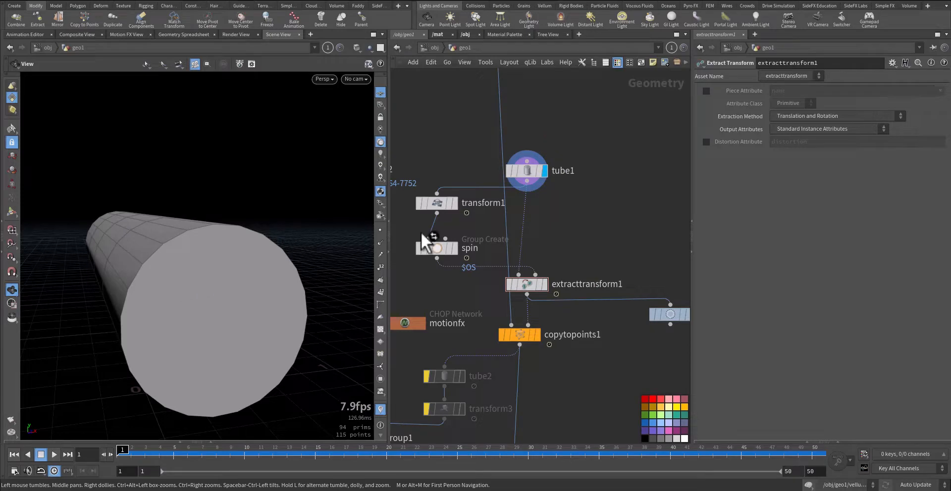
pyautogui.moveTo(453, 142); pyautogui.dragTo(508, 268, button='middle')
pyautogui.click(565, 160)
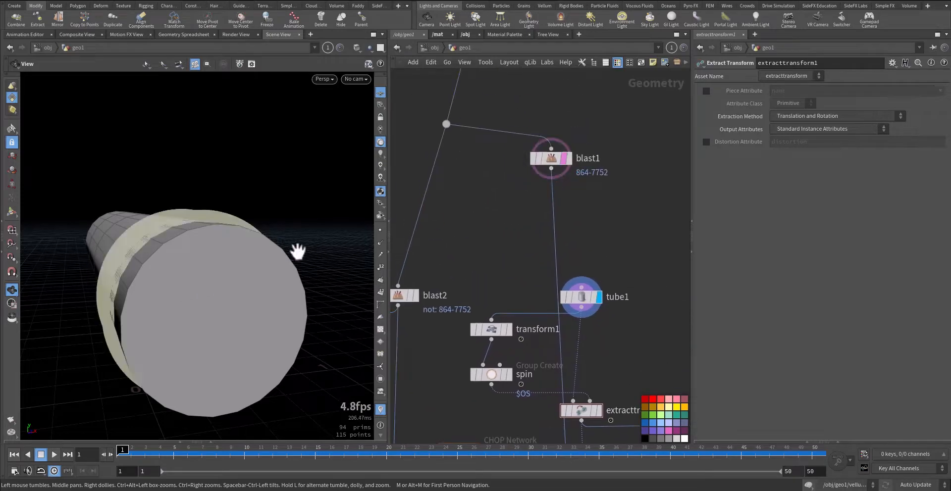
# Examine how the tube sits inside the rim by viewing both from several angles
pyautogui.moveTo(207, 287)
pyautogui.mouseDown()
pyautogui.moveTo(282, 276)
pyautogui.moveTo(191, 283)
pyautogui.moveTo(255, 281)
pyautogui.moveTo(205, 279)
pyautogui.mouseUp()
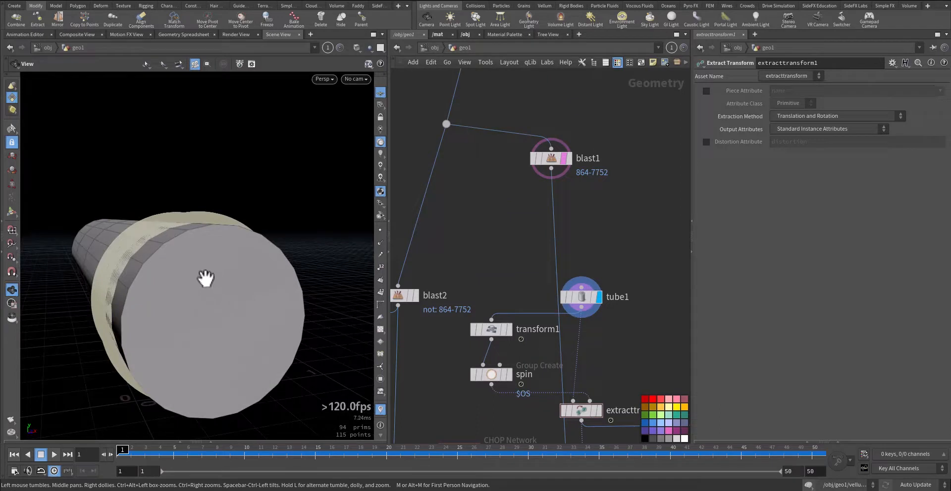
pyautogui.moveTo(506, 294); pyautogui.dragTo(509, 239, button='middle')
pyautogui.moveTo(213, 281)
pyautogui.mouseDown()
pyautogui.moveTo(276, 274)
pyautogui.moveTo(191, 284)
pyautogui.mouseUp()
pyautogui.moveTo(570, 124)
pyautogui.moveTo(159, 278); pyautogui.dragTo(220, 277, button='right')
# Display transform1 and open the Motion FX noise on its Y translation to review the noise parameters and curve
pyautogui.click(506, 285)
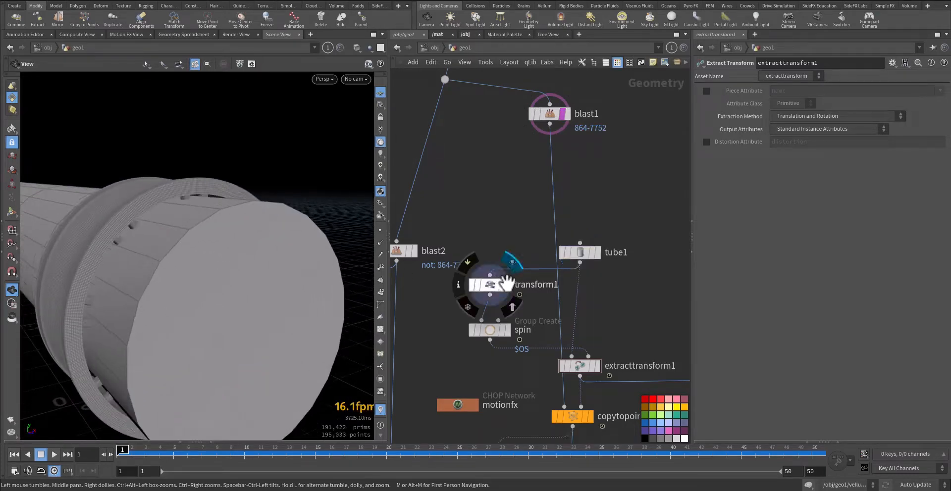
pyautogui.click(488, 284)
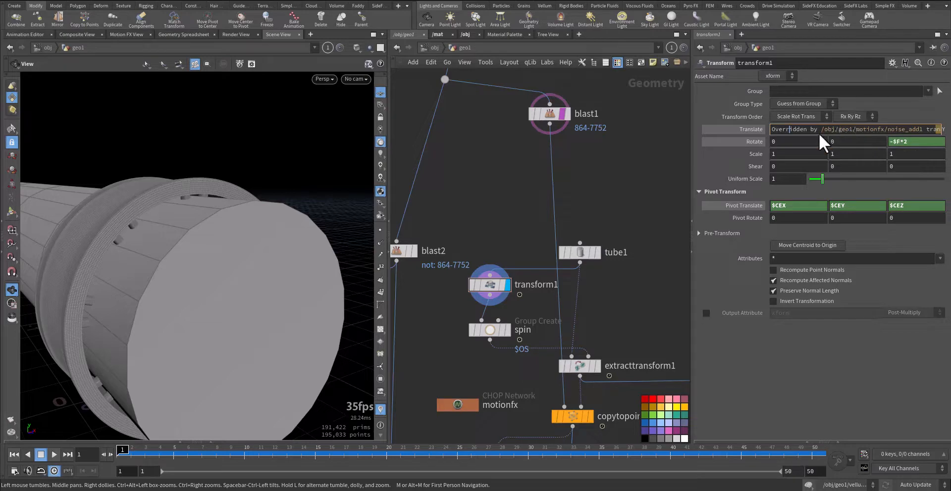
pyautogui.rightClick(848, 131)
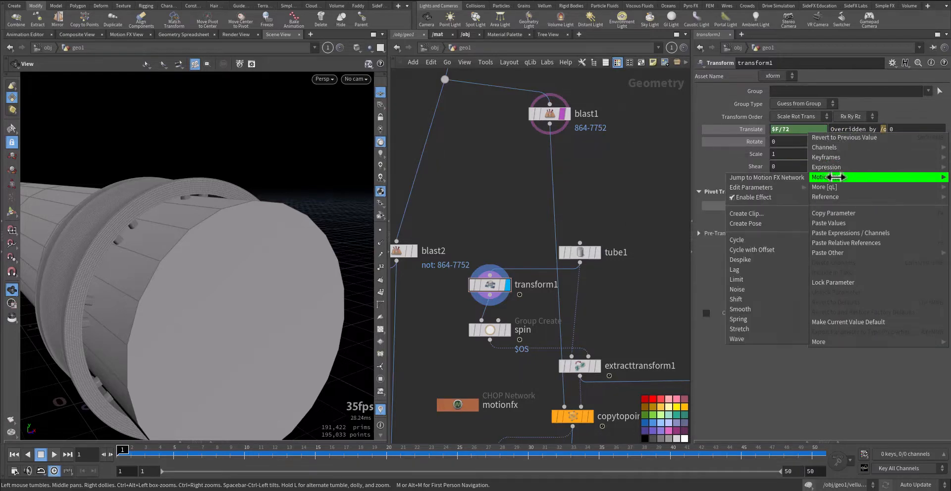
pyautogui.moveTo(825, 177)
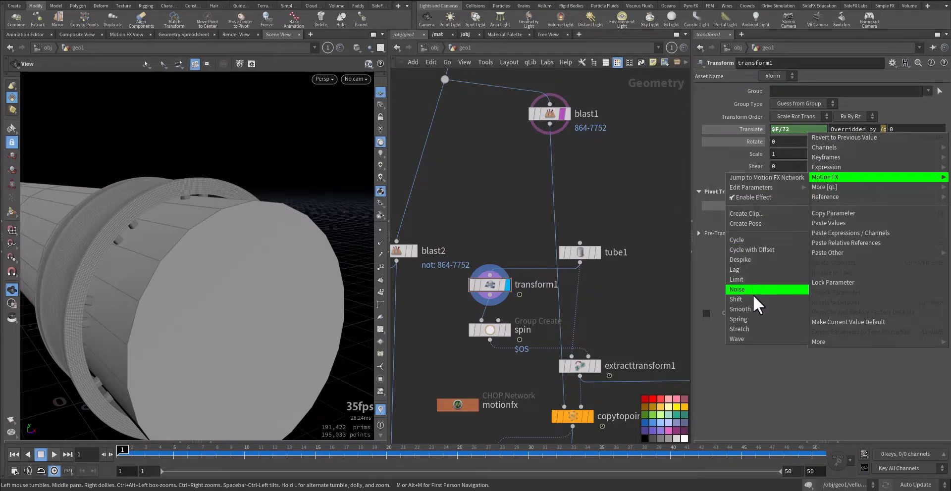
pyautogui.click(754, 290)
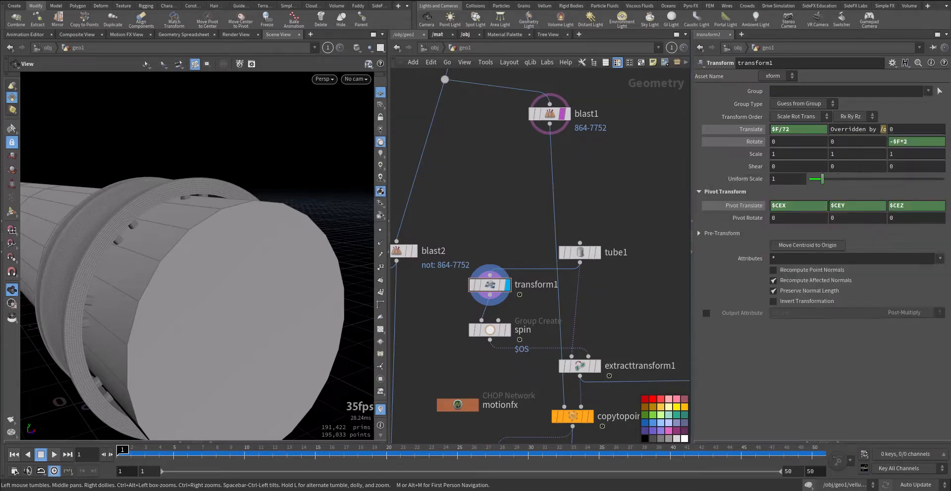
pyautogui.moveTo(652, 64); pyautogui.dragTo(609, 66)
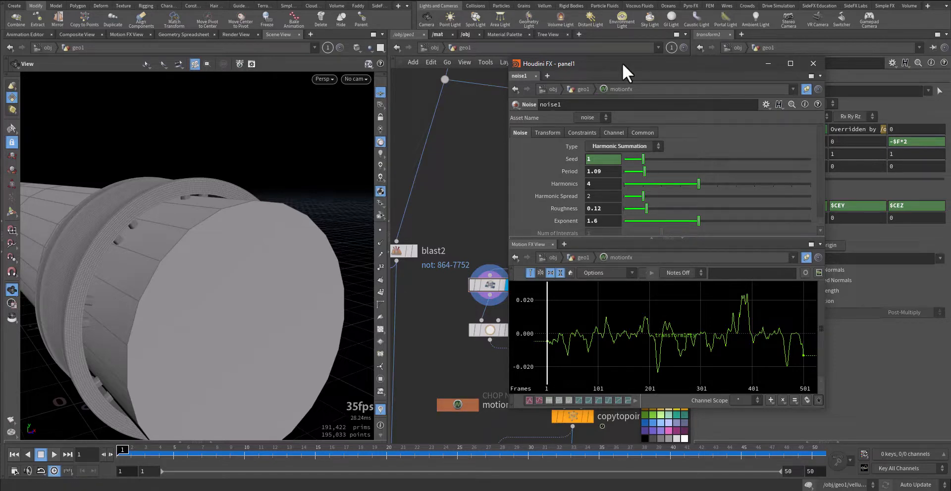
pyautogui.moveTo(622, 63); pyautogui.dragTo(950, 282)
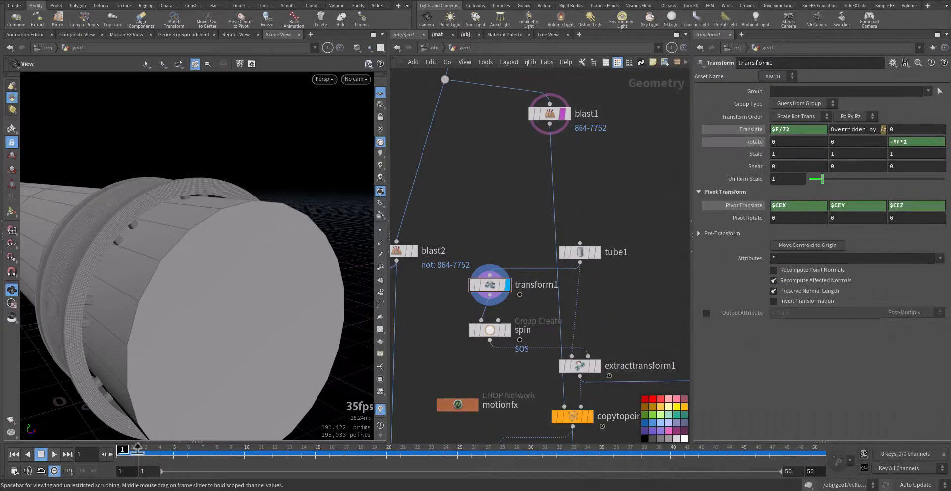
# Scrub the timeline to frame 30 and back to frame 1 to examine how transform1 moves and rotates the tube
pyautogui.moveTo(128, 453); pyautogui.dragTo(528, 473)
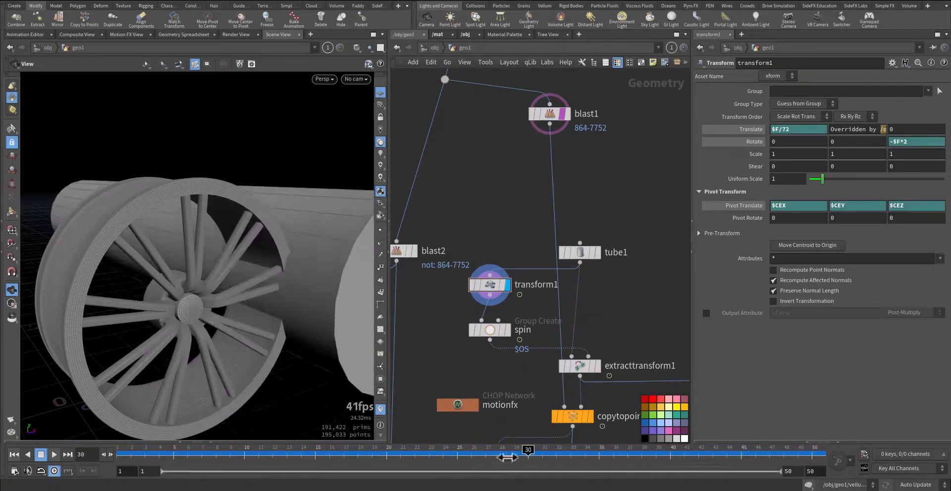
pyautogui.moveTo(343, 286); pyautogui.dragTo(293, 307, button='right')
pyautogui.moveTo(293, 307); pyautogui.dragTo(223, 281, button='middle')
pyautogui.moveTo(222, 282); pyautogui.dragTo(195, 298, button='right')
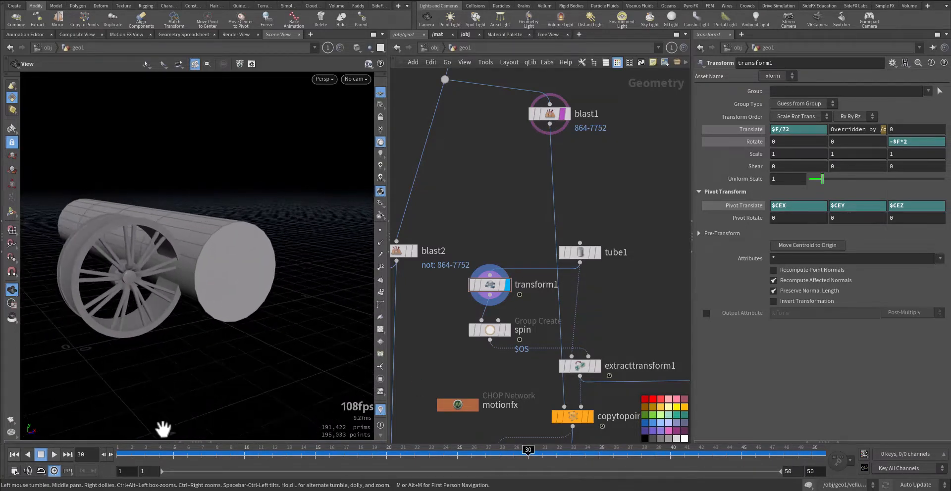
pyautogui.moveTo(130, 452)
pyautogui.mouseDown()
pyautogui.moveTo(528, 457)
pyautogui.moveTo(122, 455)
pyautogui.mouseUp()
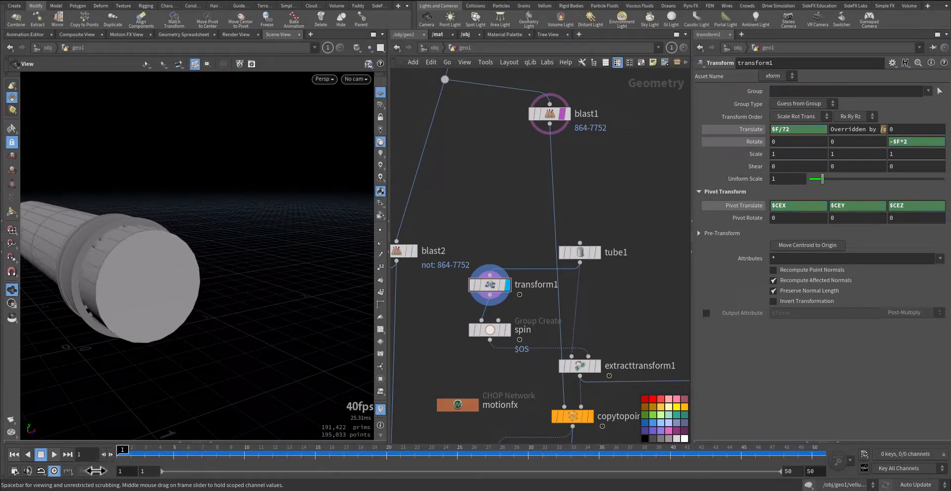
# Display the spin group node and inspect which tube primitives its base group 2-24 covers
pyautogui.click(507, 329)
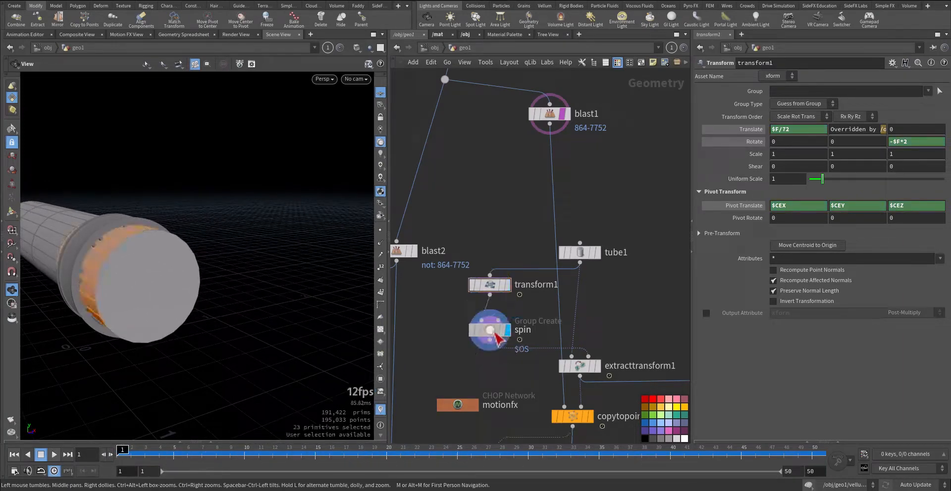
pyautogui.moveTo(189, 312); pyautogui.dragTo(102, 270)
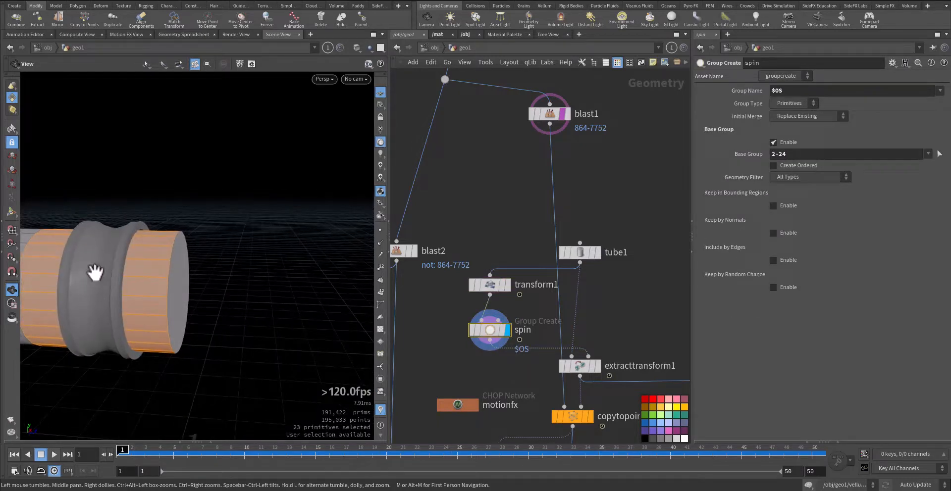
pyautogui.moveTo(208, 321); pyautogui.dragTo(147, 314)
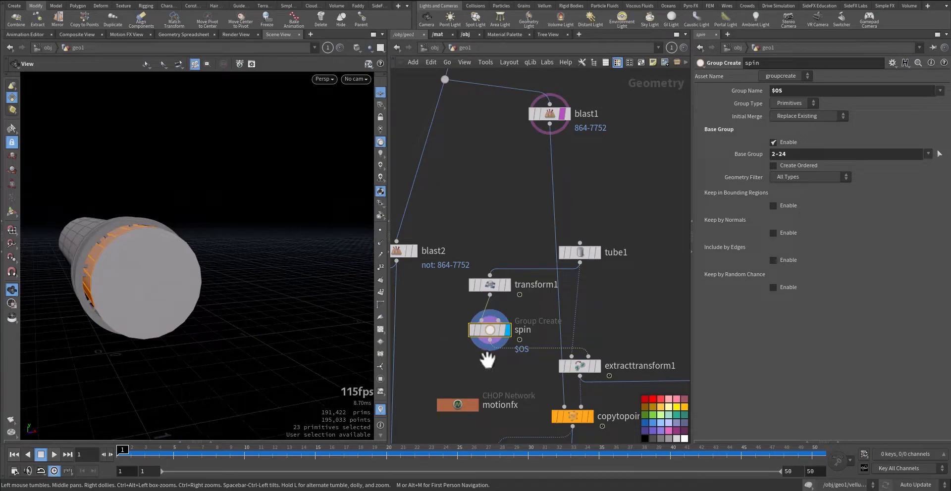
# Display extracttransform1 and examine its parameters, its input connections from tube1 and spin, and its output point
pyautogui.moveTo(510, 359); pyautogui.dragTo(469, 289, button='middle')
pyautogui.click(558, 297)
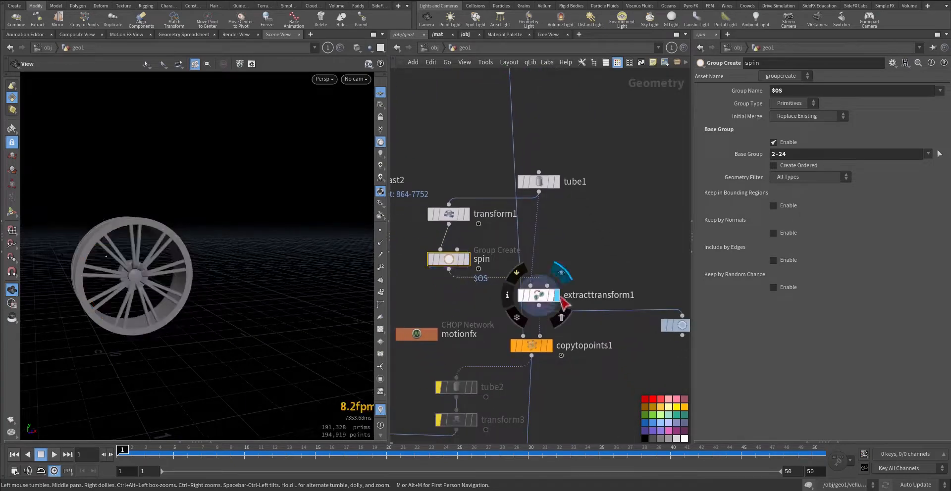
pyautogui.click(561, 298)
pyautogui.scroll(5, 562, 300)
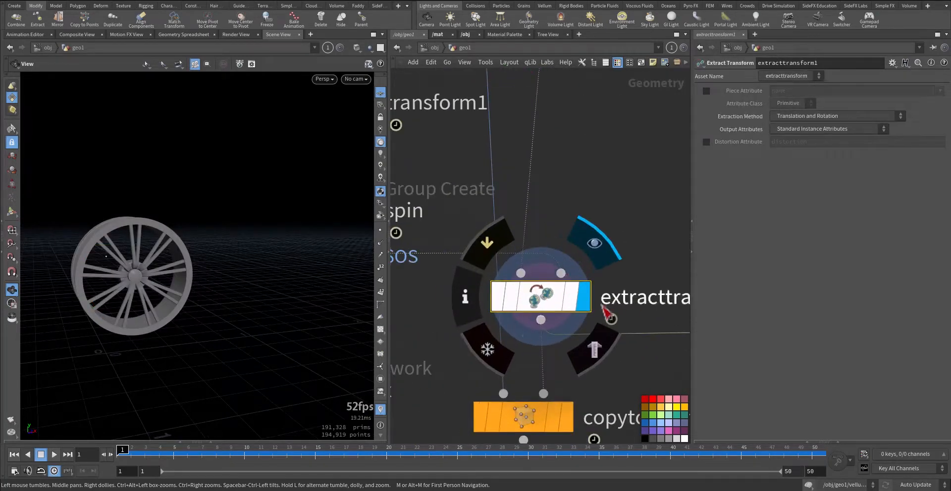
pyautogui.moveTo(571, 224); pyautogui.dragTo(587, 268, button='middle')
pyautogui.scroll(-1, 588, 326)
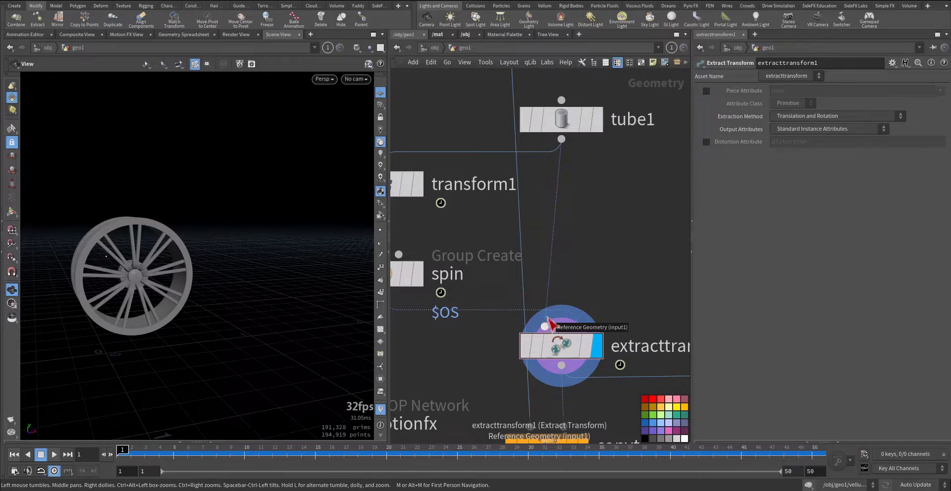
pyautogui.moveTo(560, 136)
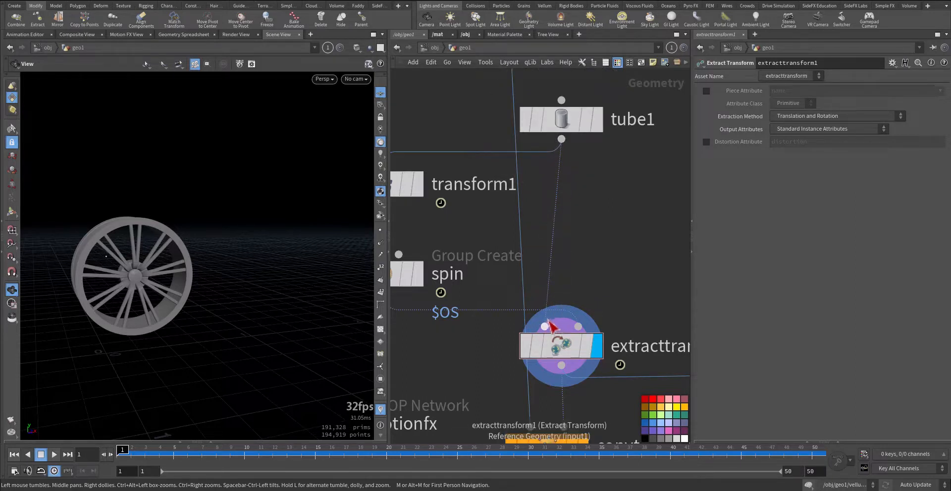
pyautogui.moveTo(606, 280); pyautogui.dragTo(650, 267, button='middle')
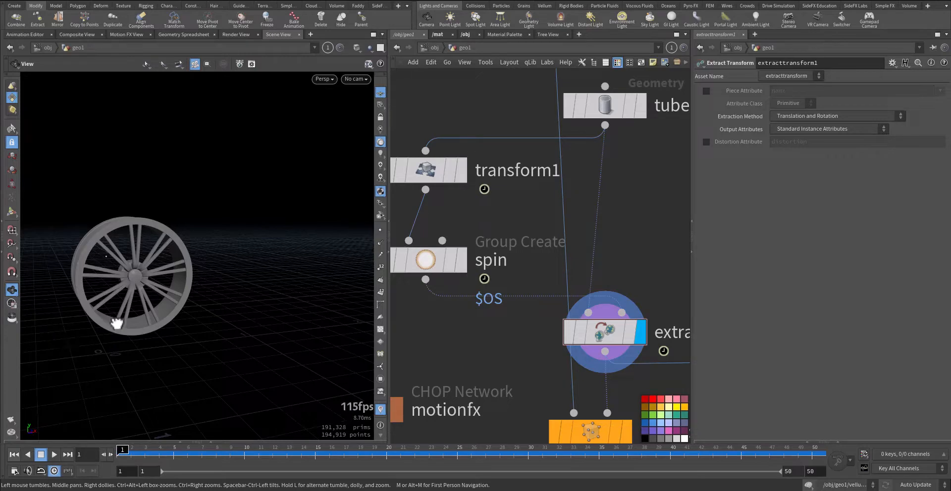
pyautogui.moveTo(117, 323); pyautogui.dragTo(118, 353)
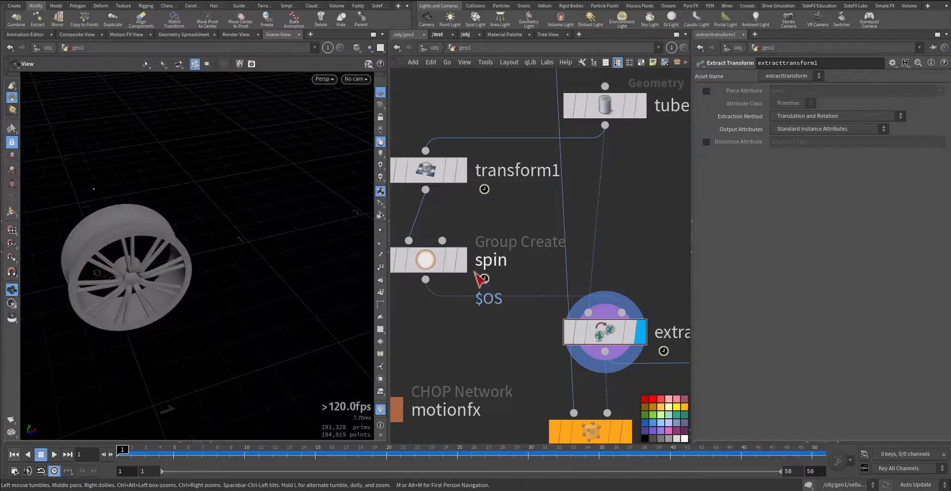
# Compare the spin and transform1 outputs with extracttransform1 by displaying each node in turn
pyautogui.click(462, 260)
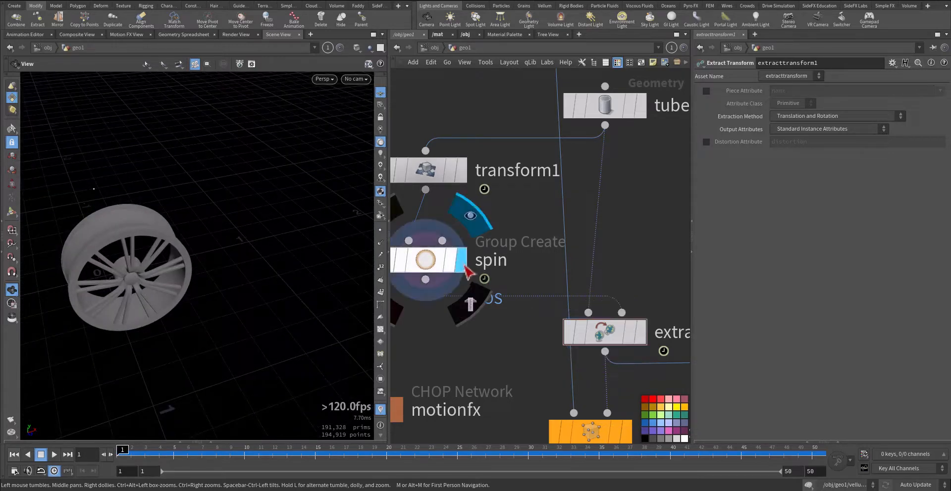
pyautogui.click(461, 179)
pyautogui.click(642, 339)
pyautogui.moveTo(644, 253); pyautogui.dragTo(559, 197, button='middle')
pyautogui.moveTo(578, 334); pyautogui.dragTo(574, 289, button='middle')
pyautogui.moveTo(518, 340); pyautogui.dragTo(549, 379, button='middle')
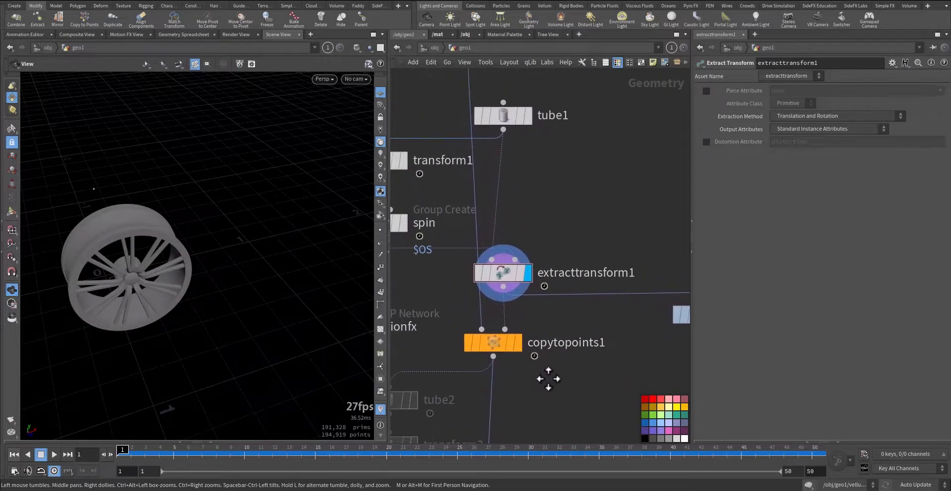
# Display the blast1 rim and follow its connection down to copytopoints1, displaying that node and its parameters
pyautogui.moveTo(477, 296); pyautogui.dragTo(508, 362, button='middle')
pyautogui.moveTo(501, 121); pyautogui.dragTo(548, 285, button='middle')
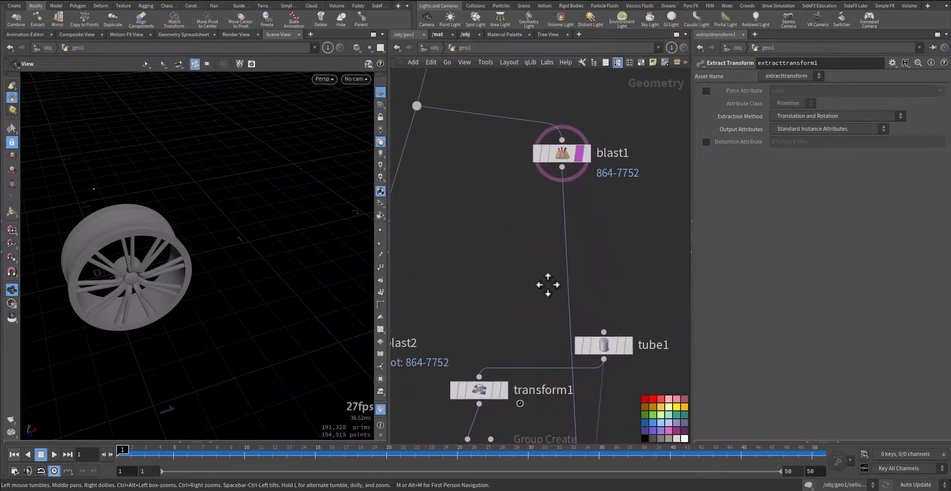
pyautogui.click(587, 158)
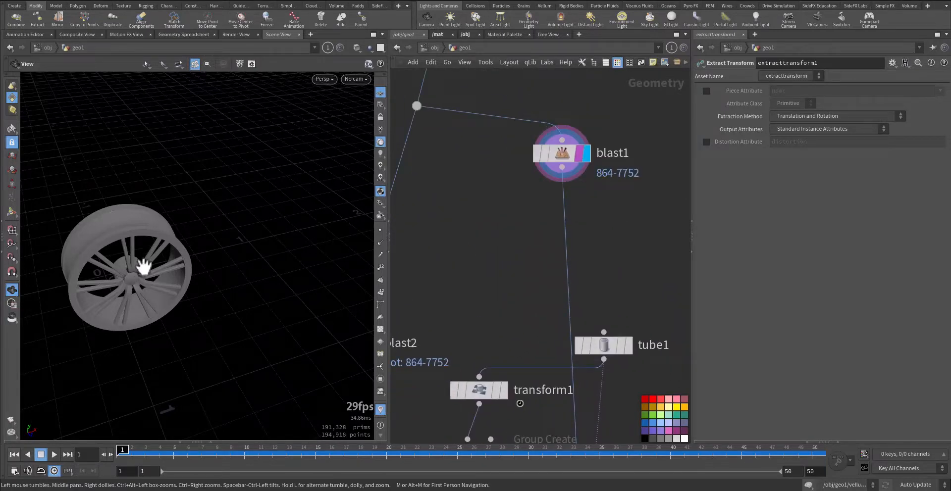
pyautogui.moveTo(530, 324); pyautogui.dragTo(489, 155, button='middle')
pyautogui.moveTo(480, 336); pyautogui.dragTo(468, 228, button='middle')
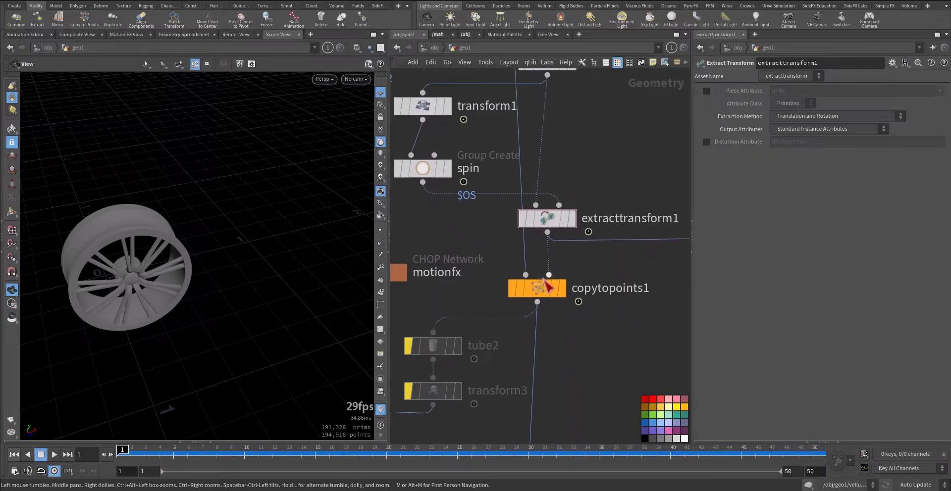
pyautogui.click(568, 293)
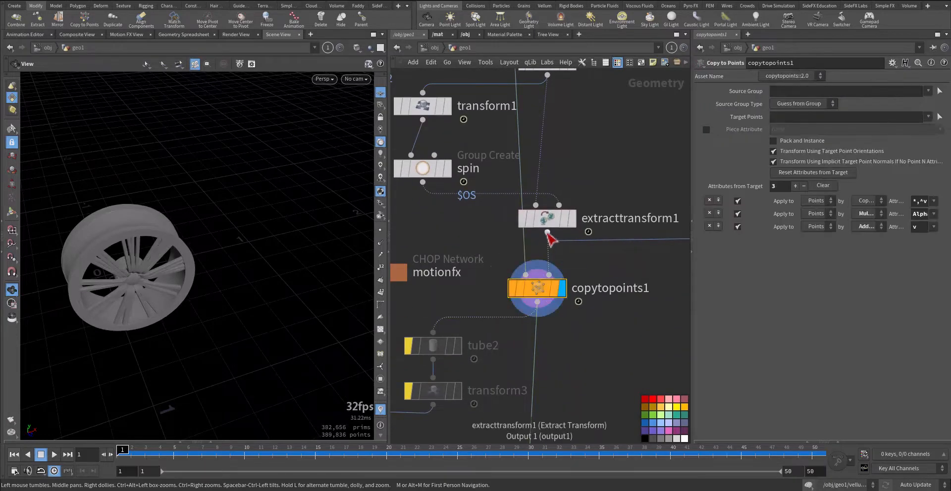
# Compare the extracttransform1 point with the copytopoints1 result, ending with copytopoints1 displayed and selected
pyautogui.click(572, 218)
pyautogui.click(541, 219)
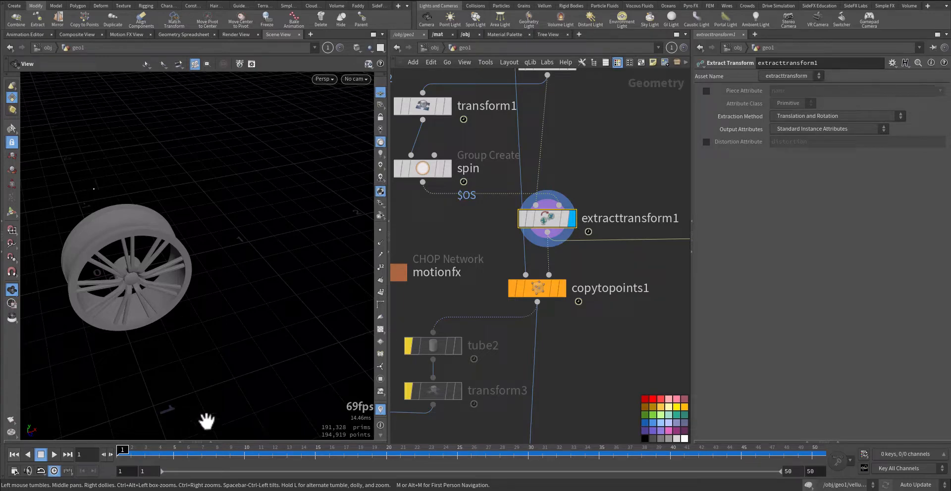
pyautogui.click(563, 289)
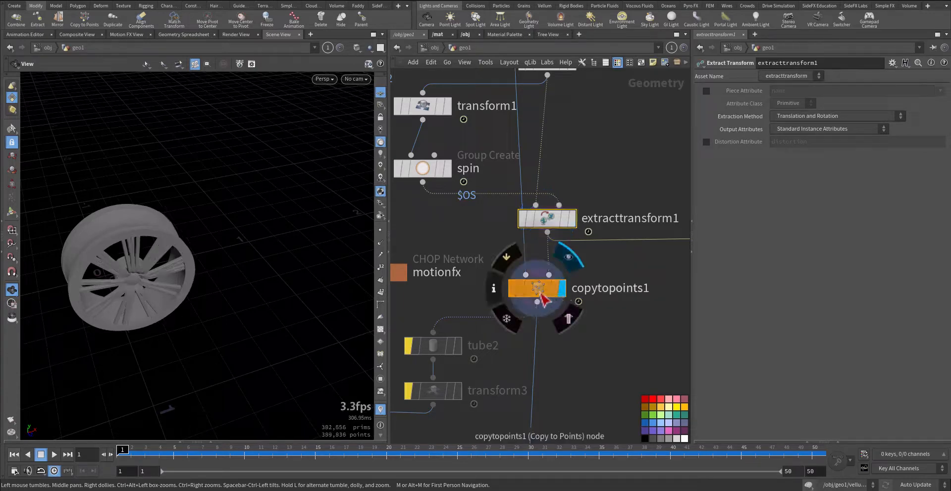
pyautogui.click(522, 299)
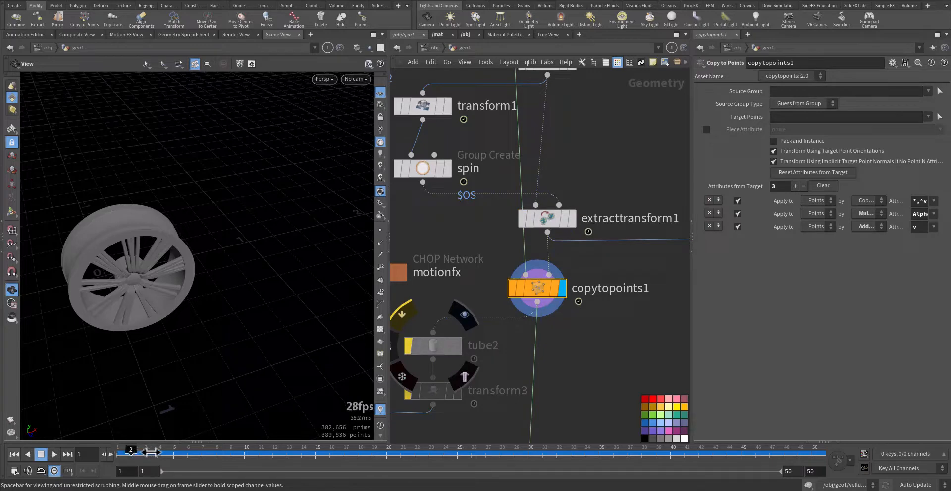
# Check the copied rim's motion between frames 1 and 12 and up close, without the blast1 template overlay
pyautogui.moveTo(164, 452); pyautogui.dragTo(281, 462)
pyautogui.click(571, 325)
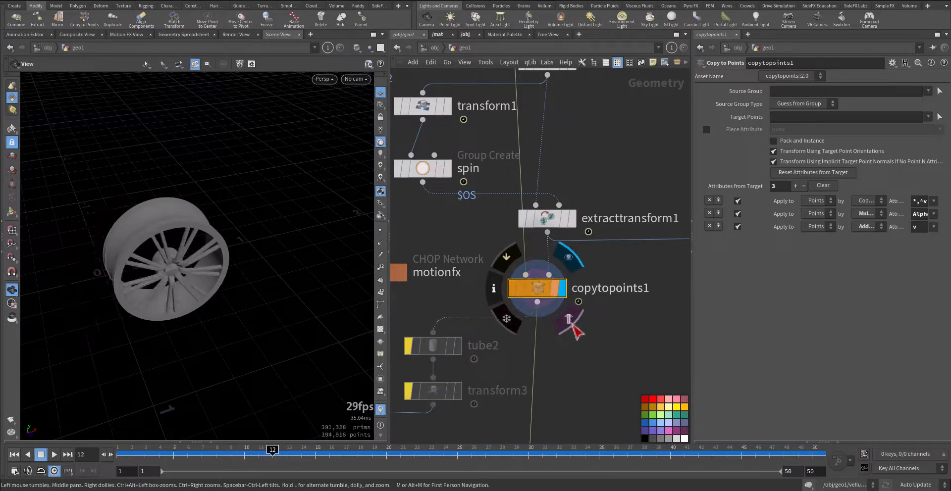
pyautogui.moveTo(119, 461); pyautogui.dragTo(84, 477)
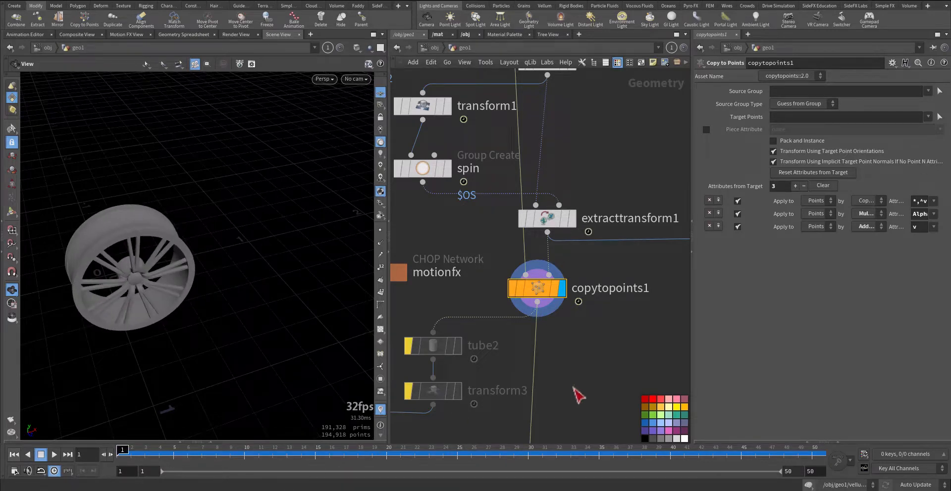
pyautogui.moveTo(573, 389); pyautogui.dragTo(630, 355, button='middle')
pyautogui.moveTo(114, 268); pyautogui.dragTo(172, 275, button='middle')
pyautogui.moveTo(172, 275); pyautogui.dragTo(272, 262, button='right')
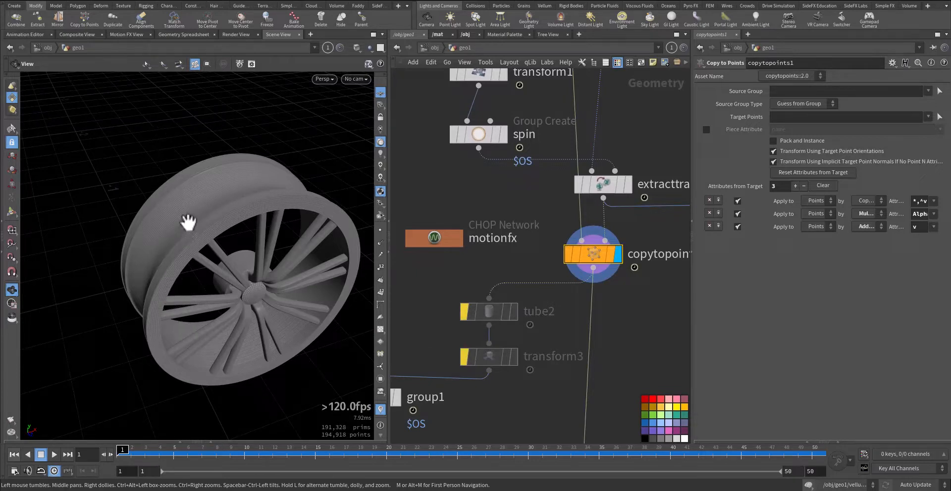
# Move the motionfx CHOP network node directly above transform1 in the node network
pyautogui.moveTo(405, 315); pyautogui.dragTo(453, 308, button='middle')
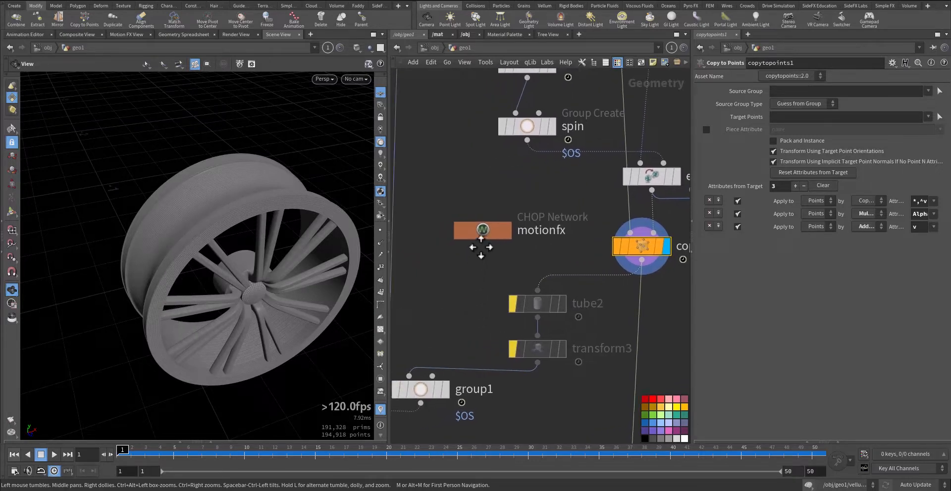
pyautogui.moveTo(482, 232); pyautogui.dragTo(520, 188)
pyautogui.moveTo(536, 292); pyautogui.dragTo(463, 304, button='middle')
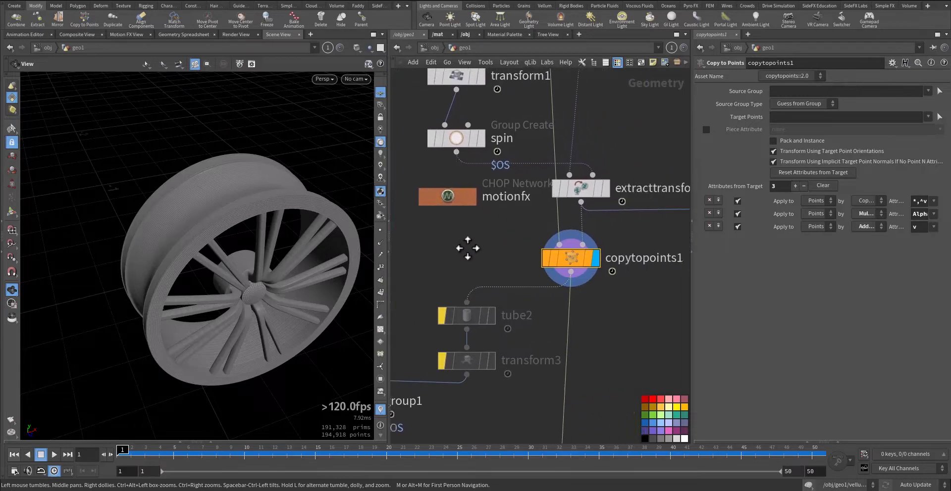
pyautogui.moveTo(479, 197); pyautogui.dragTo(528, 334, button='middle')
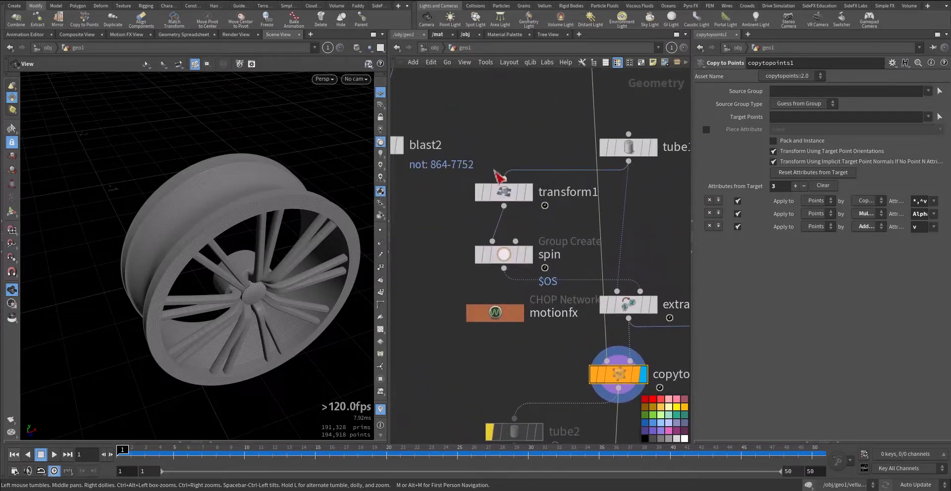
pyautogui.moveTo(490, 316); pyautogui.dragTo(501, 149)
pyautogui.moveTo(447, 429); pyautogui.dragTo(543, 240, button='middle')
pyautogui.scroll(-4, 544, 239)
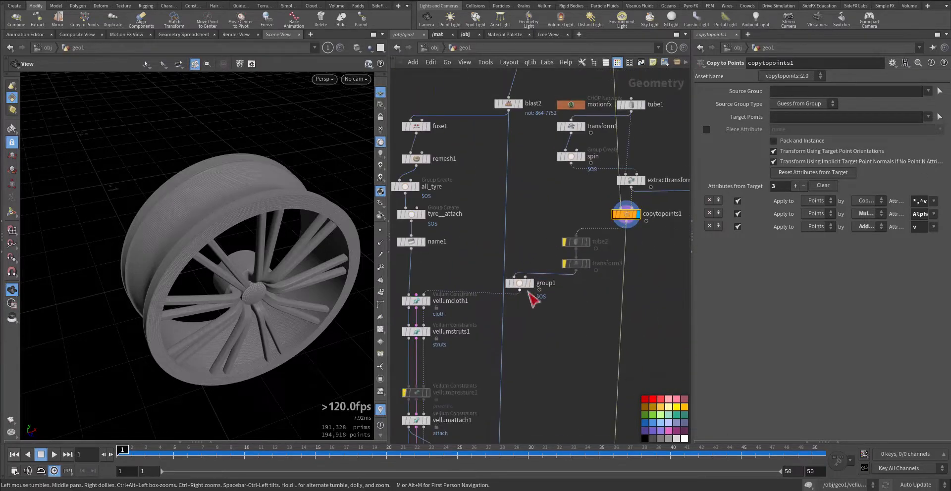
# Display the group1 Group Create node with its parameters and inspect the grouped rim primitives up close
pyautogui.click(531, 283)
pyautogui.click(518, 283)
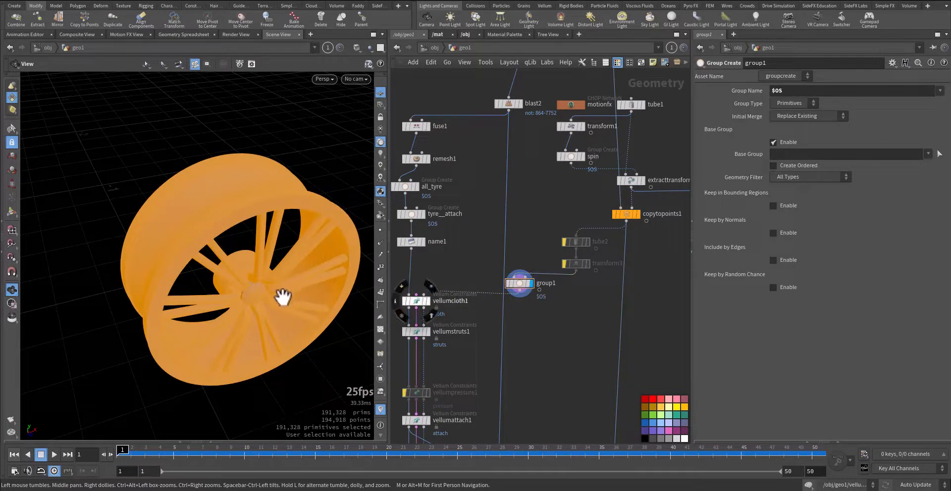
pyautogui.moveTo(282, 296)
pyautogui.mouseDown()
pyautogui.moveTo(248, 283)
pyautogui.moveTo(319, 282)
pyautogui.moveTo(263, 287)
pyautogui.moveTo(278, 290)
pyautogui.mouseUp()
pyautogui.scroll(5, 542, 293)
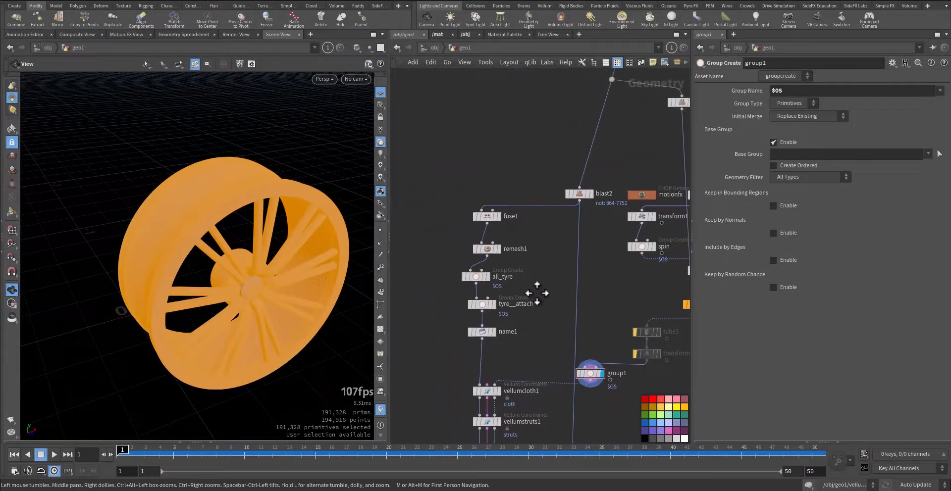
# Display the blast2 node with its parameters and inspect the isolated tyre geometry from another angle
pyautogui.moveTo(530, 278); pyautogui.dragTo(520, 301, button='middle')
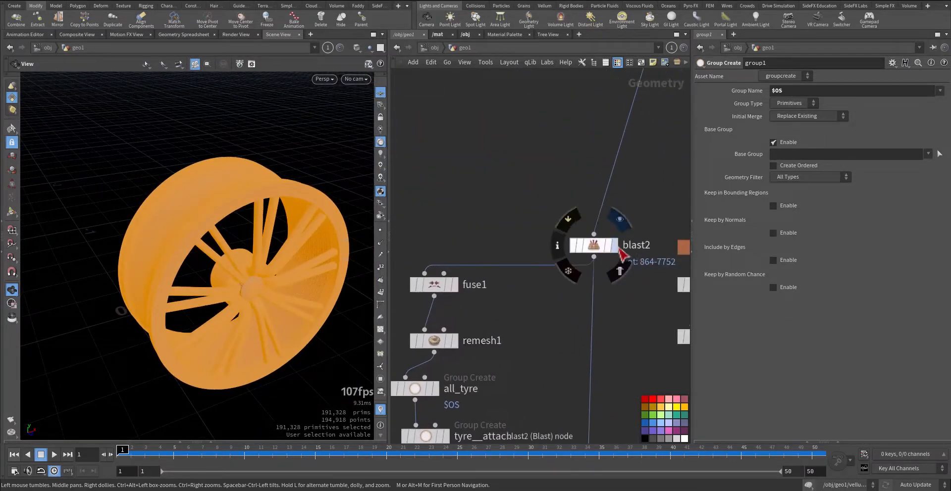
pyautogui.click(614, 246)
pyautogui.click(595, 245)
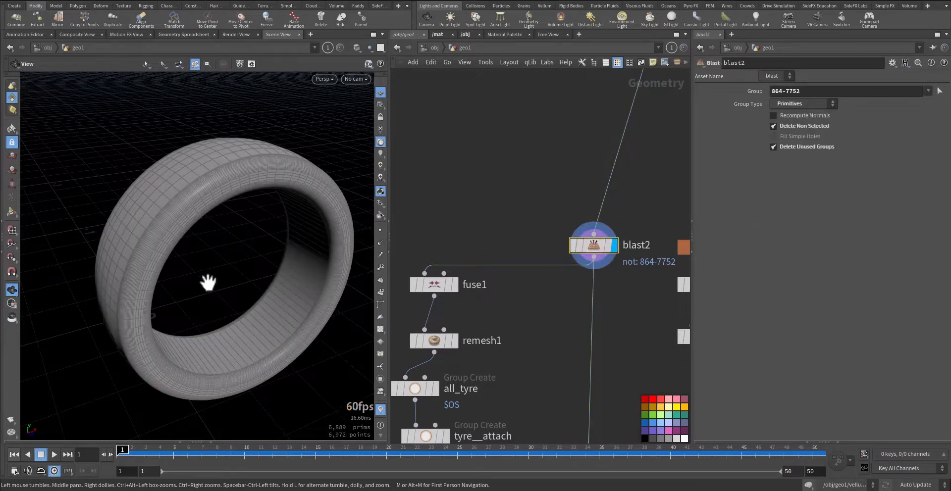
pyautogui.moveTo(208, 282); pyautogui.dragTo(307, 297)
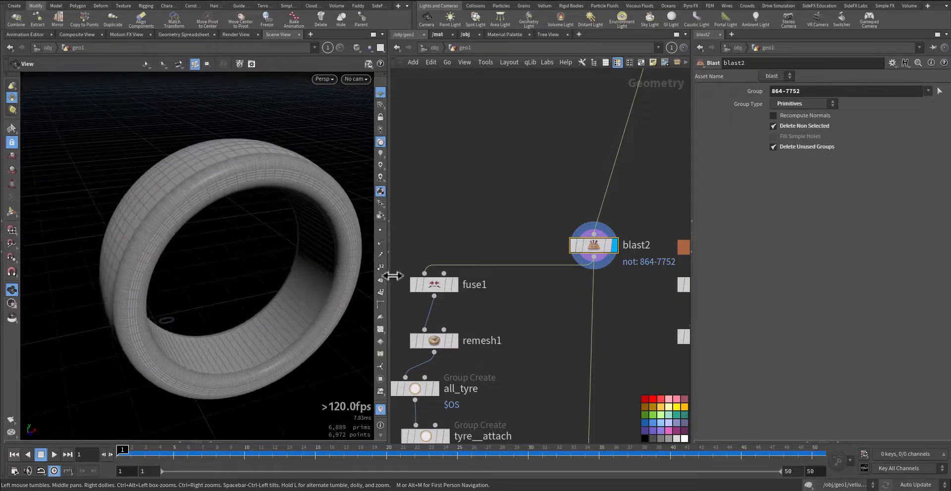
# Compare the node information of blast2 and fuse1, then view the displayed fuse1 tyre from the side
pyautogui.middleClick(600, 255)
pyautogui.middleClick(438, 291)
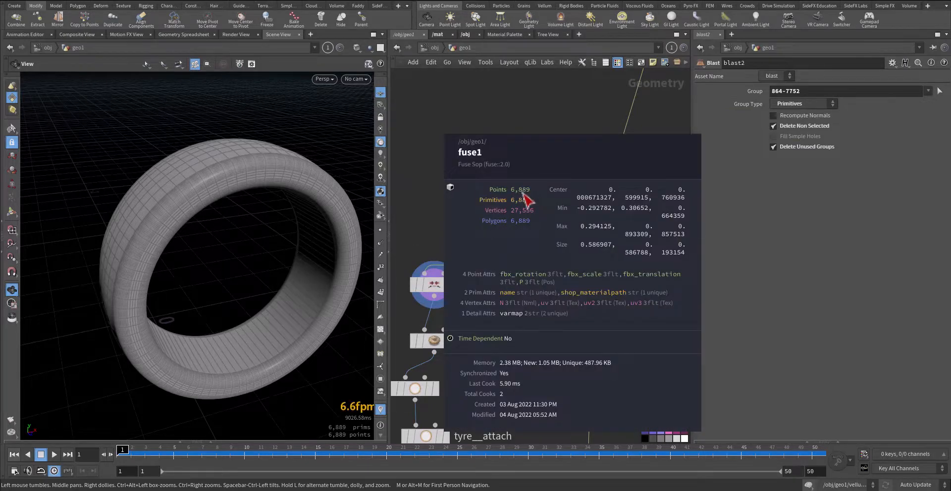
pyautogui.moveTo(457, 236); pyautogui.dragTo(483, 207, button='middle')
pyautogui.moveTo(300, 246); pyautogui.dragTo(278, 214, button='middle')
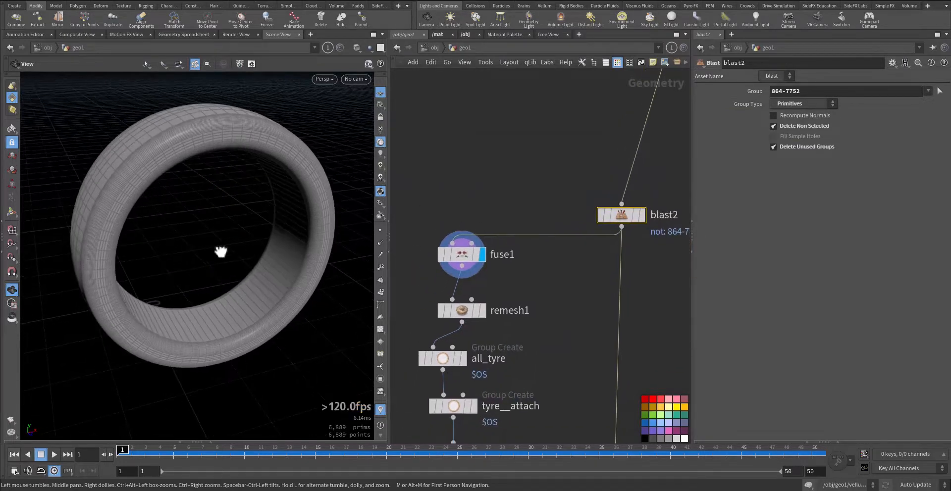
pyautogui.moveTo(221, 252); pyautogui.dragTo(244, 244)
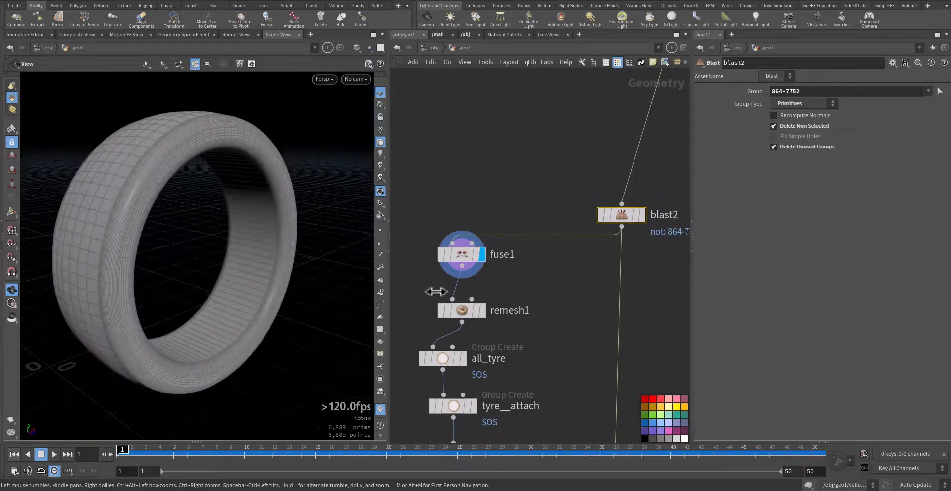
pyautogui.moveTo(436, 291); pyautogui.dragTo(446, 257, button='middle')
pyautogui.moveTo(229, 287); pyautogui.dragTo(252, 274)
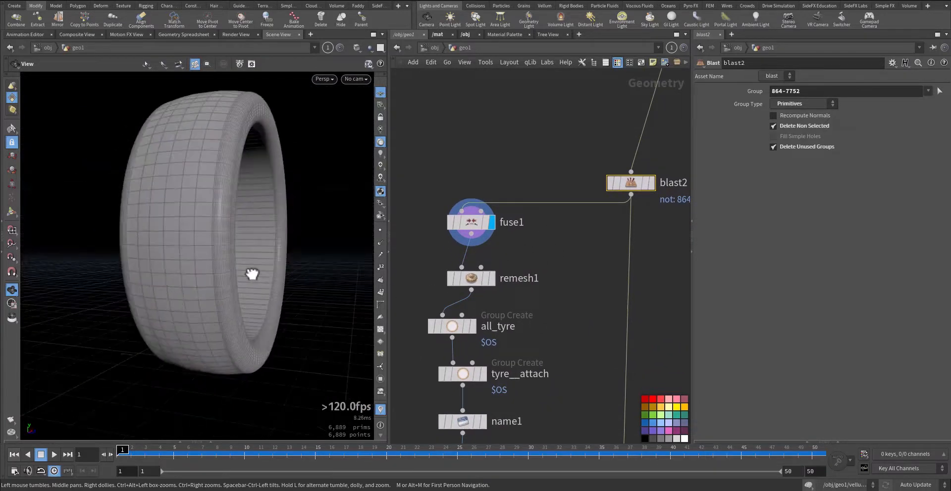
# Display remesh1, highlight its Hard Edges Group setting, and inspect the triangulated tyre from several angles
pyautogui.click(493, 285)
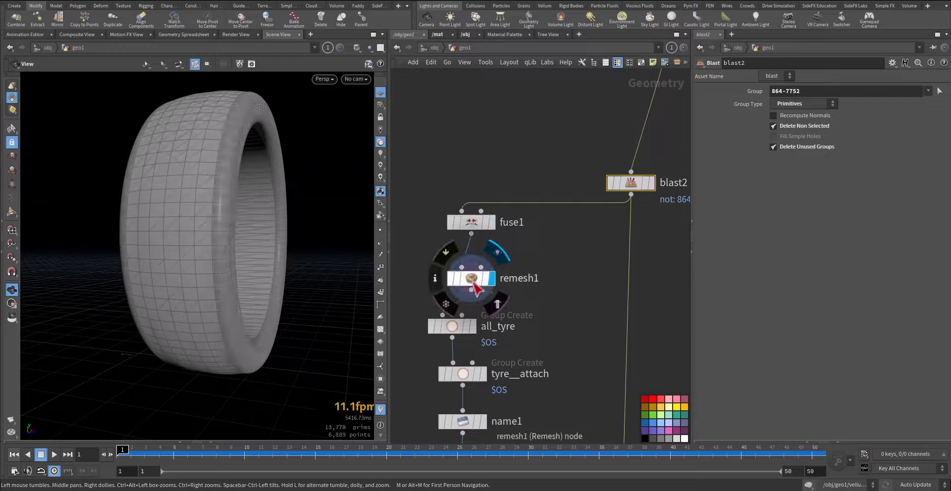
pyautogui.click(473, 281)
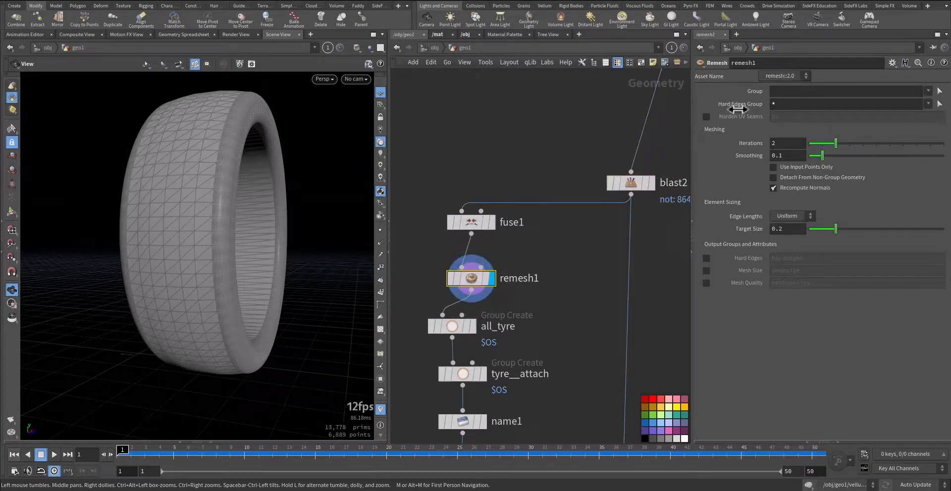
pyautogui.click(758, 104)
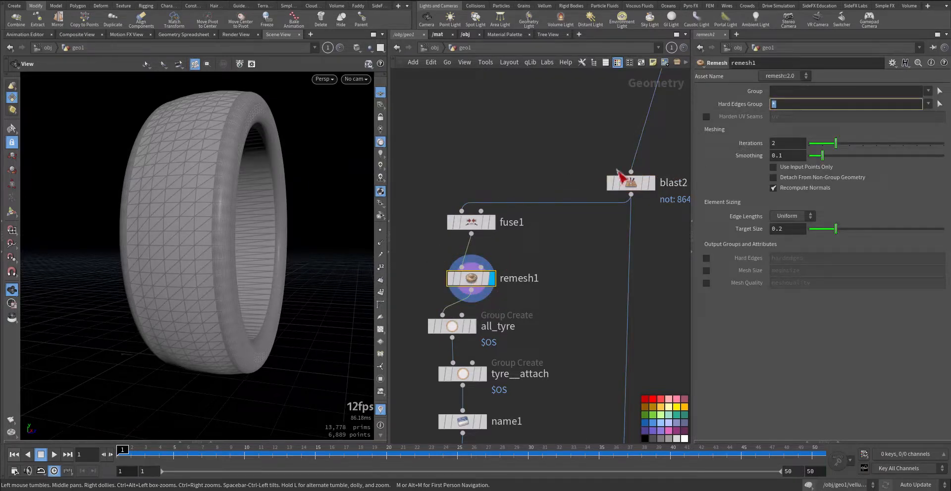
pyautogui.moveTo(158, 218); pyautogui.dragTo(198, 235)
pyautogui.moveTo(198, 236); pyautogui.dragTo(142, 240, button='right')
pyautogui.moveTo(198, 234); pyautogui.dragTo(118, 226)
pyautogui.moveTo(177, 231); pyautogui.dragTo(142, 246, button='right')
pyautogui.moveTo(142, 247); pyautogui.dragTo(237, 254)
# Display the all_tyre Group Create node with its parameters and inspect the group covering the tyre
pyautogui.moveTo(565, 324); pyautogui.dragTo(582, 265, button='middle')
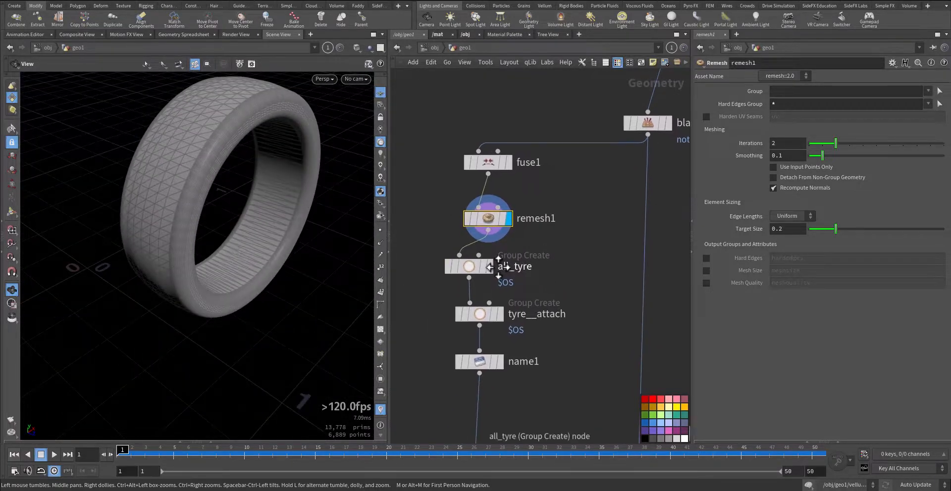
pyautogui.click(488, 266)
pyautogui.click(473, 267)
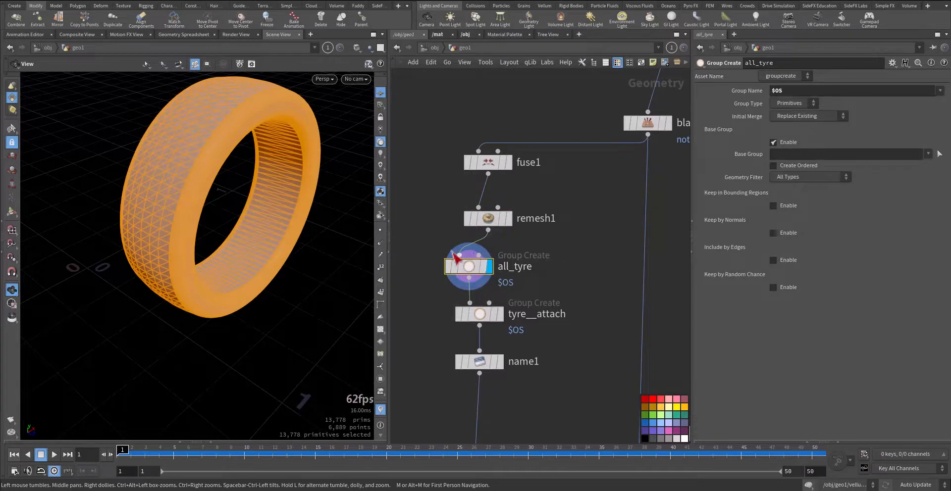
pyautogui.moveTo(276, 227); pyautogui.dragTo(225, 246)
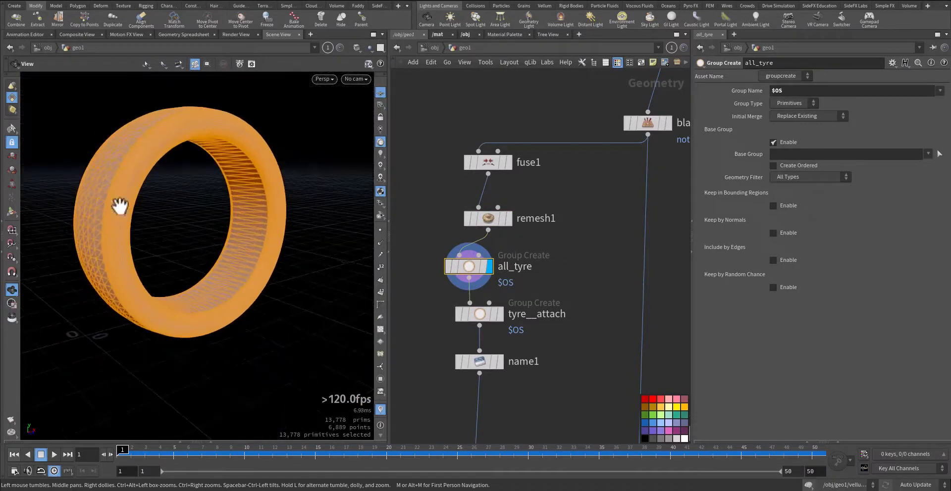
# Display the tyre__attach group, review its Bounding Type options while keeping Bounding Sphere, and view the sphere around the inner tyre
pyautogui.moveTo(412, 312); pyautogui.dragTo(414, 270, button='middle')
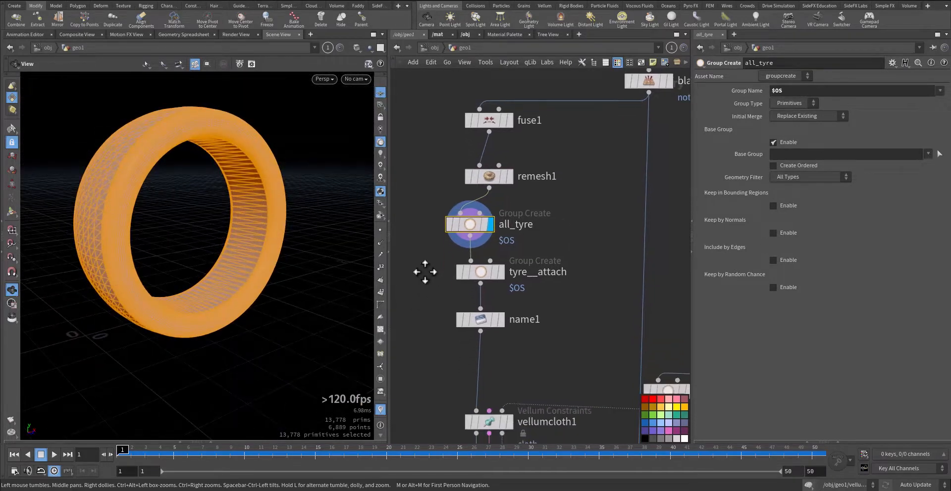
pyautogui.click(500, 272)
pyautogui.click(484, 273)
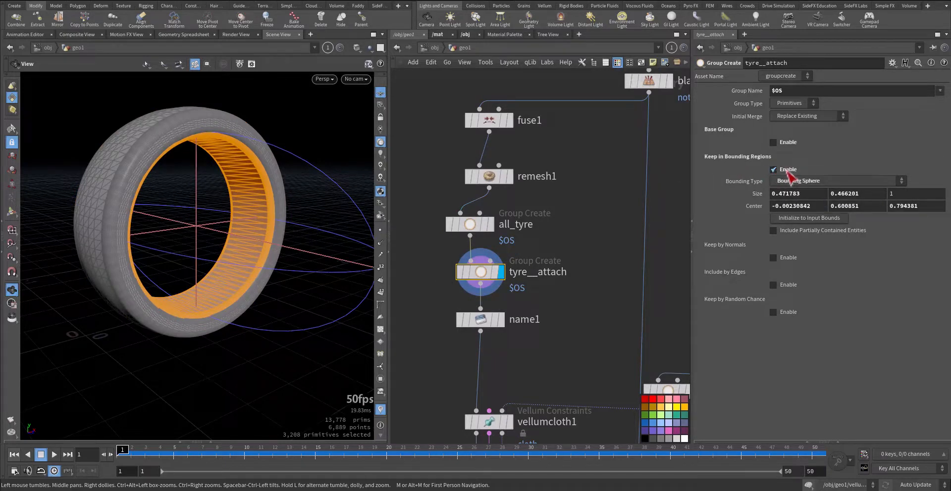
pyautogui.click(808, 182)
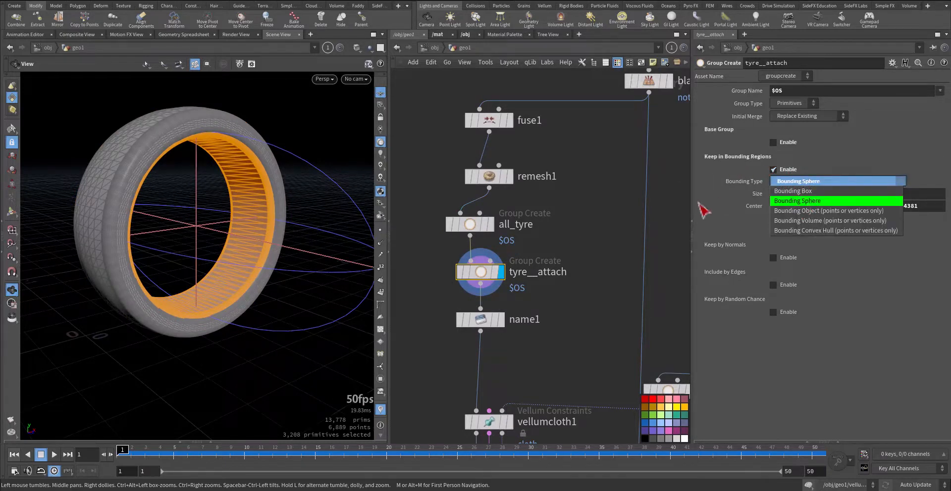
pyautogui.click(584, 222)
pyautogui.moveTo(214, 262); pyautogui.dragTo(172, 254)
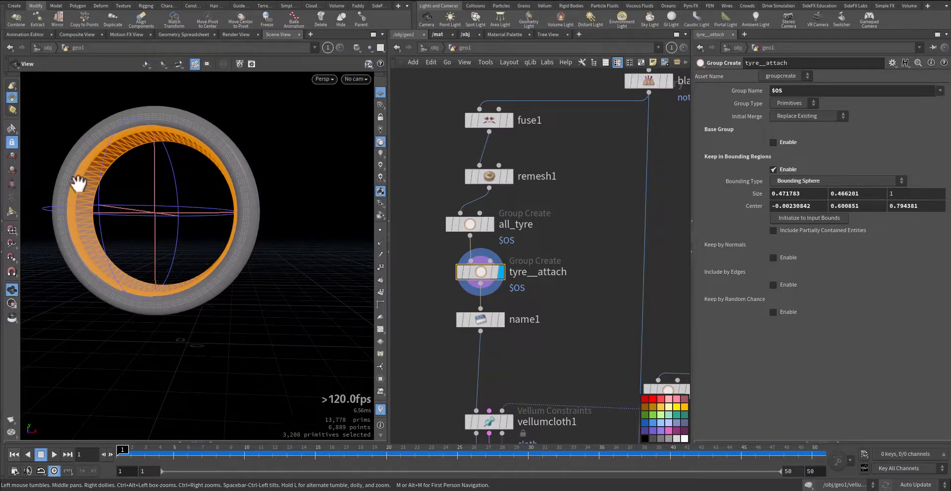
# Display the name1 node and examine the primitive name it assigns to the tyre
pyautogui.moveTo(425, 299); pyautogui.dragTo(459, 251, button='middle')
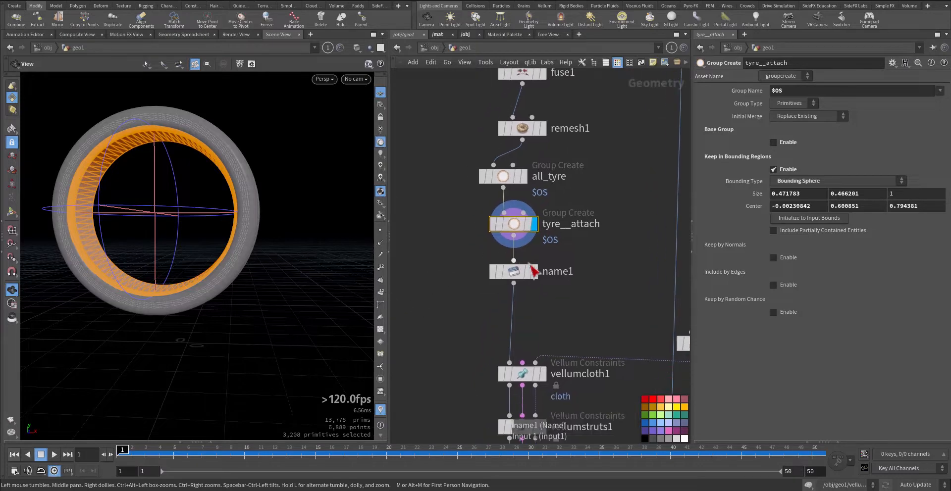
pyautogui.click(533, 270)
pyautogui.click(520, 276)
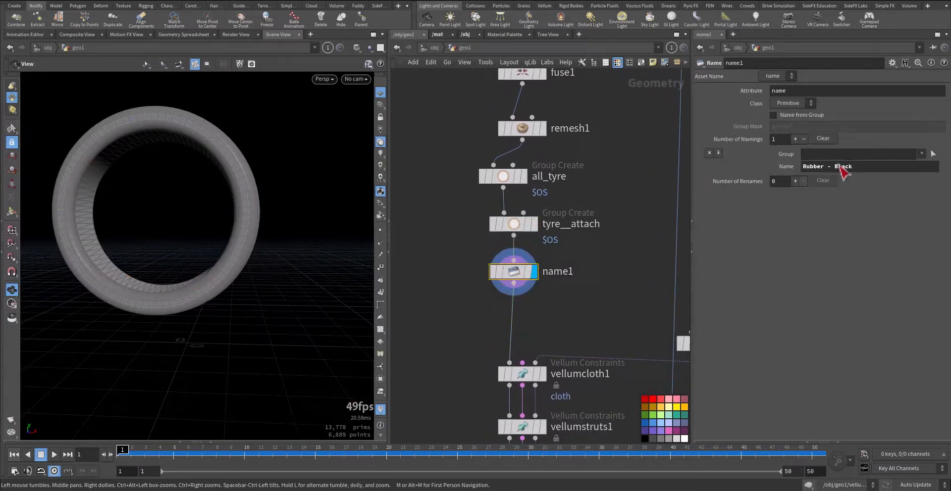
pyautogui.moveTo(842, 167); pyautogui.dragTo(700, 178)
pyautogui.click(441, 312)
# Display the vellumcloth1 Vellum Constraints node below name1 and show its parameters
pyautogui.moveTo(456, 306); pyautogui.dragTo(496, 225, button='middle')
pyautogui.scroll(-3, 487, 270)
pyautogui.scroll(4, 533, 235)
pyautogui.moveTo(488, 255)
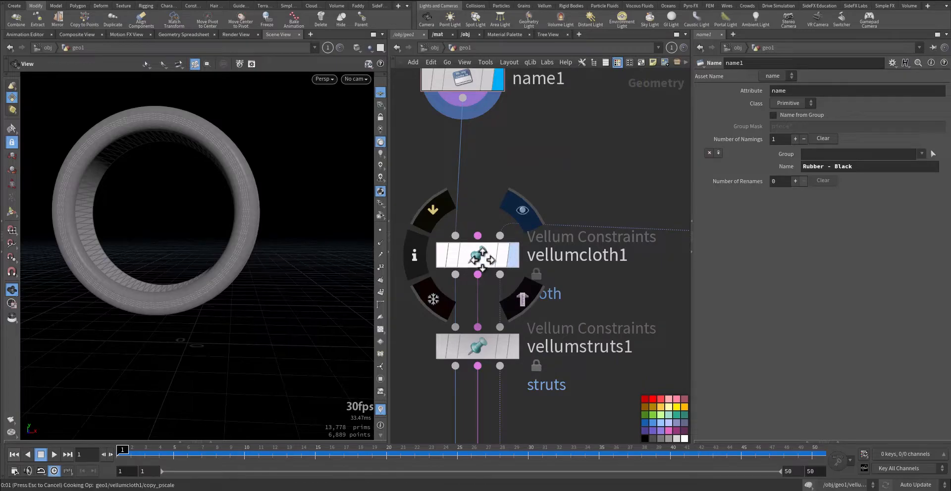
pyautogui.click(483, 260)
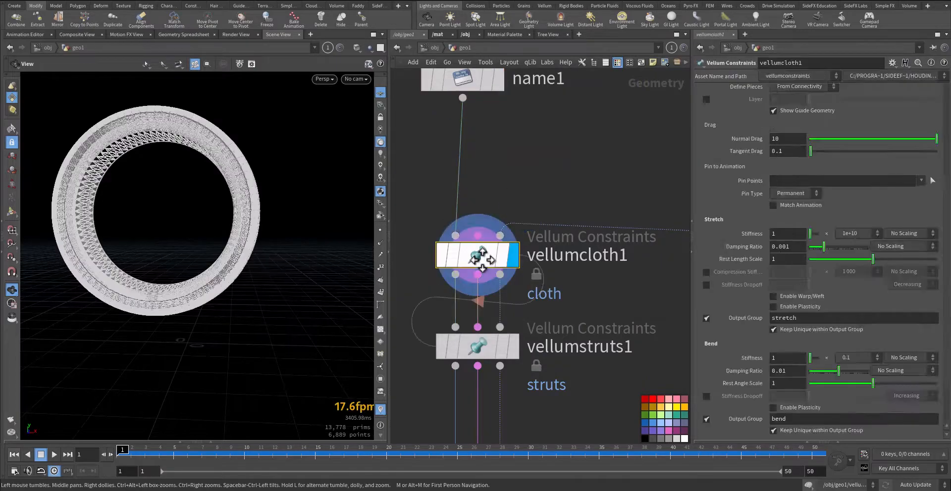
# Examine the cloth constraint guides on the tyre up close and vellumcloth1's mass, thickness, stretch and bend settings
pyautogui.moveTo(170, 222); pyautogui.dragTo(222, 230)
pyautogui.moveTo(194, 231); pyautogui.dragTo(310, 221, button='right')
pyautogui.moveTo(235, 226)
pyautogui.mouseDown()
pyautogui.moveTo(261, 227)
pyautogui.moveTo(225, 225)
pyautogui.moveTo(236, 223)
pyautogui.mouseUp()
pyautogui.scroll(-3, 752, 169)
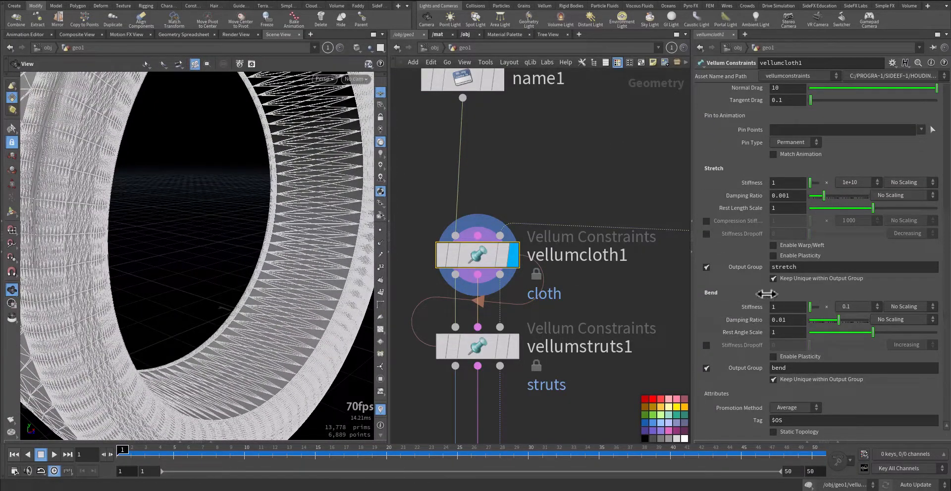
pyautogui.scroll(8, 737, 230)
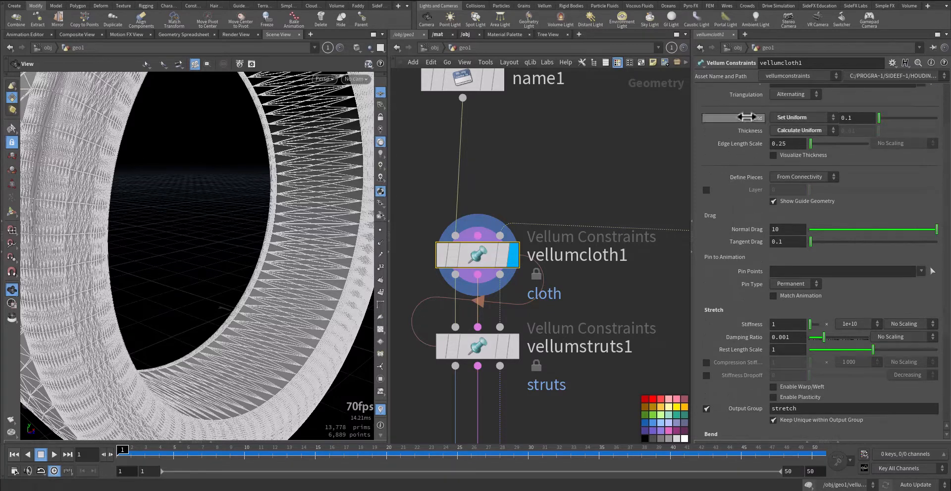
pyautogui.scroll(2, 744, 117)
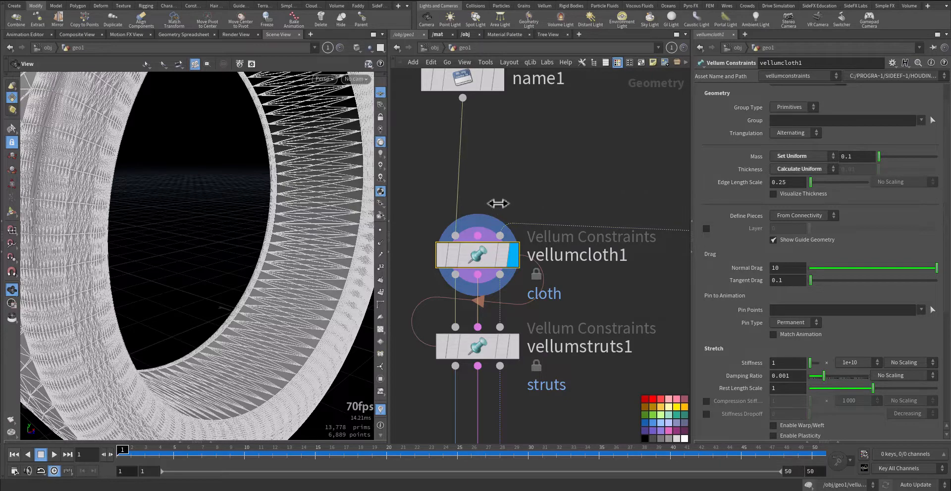
pyautogui.moveTo(285, 226); pyautogui.dragTo(204, 263, button='right')
pyautogui.moveTo(241, 240); pyautogui.dragTo(211, 217, button='middle')
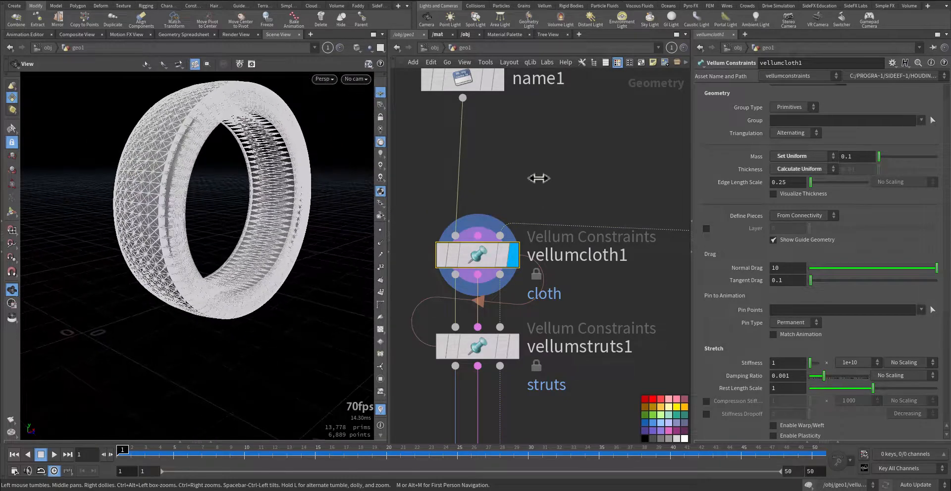
pyautogui.click(538, 182)
# Display the vellumstruts1 node and look through its constraint type, geometry and strut settings
pyautogui.moveTo(595, 294); pyautogui.dragTo(586, 181, button='middle')
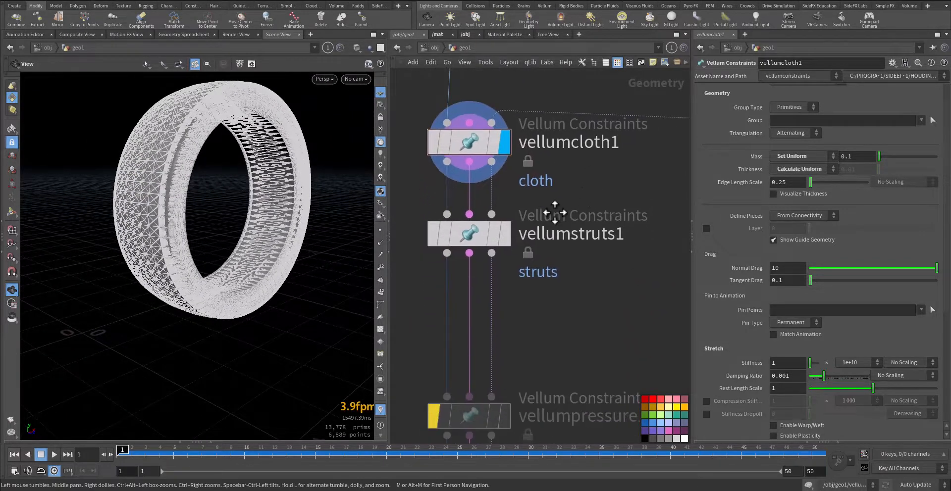
pyautogui.click(504, 234)
pyautogui.click(436, 234)
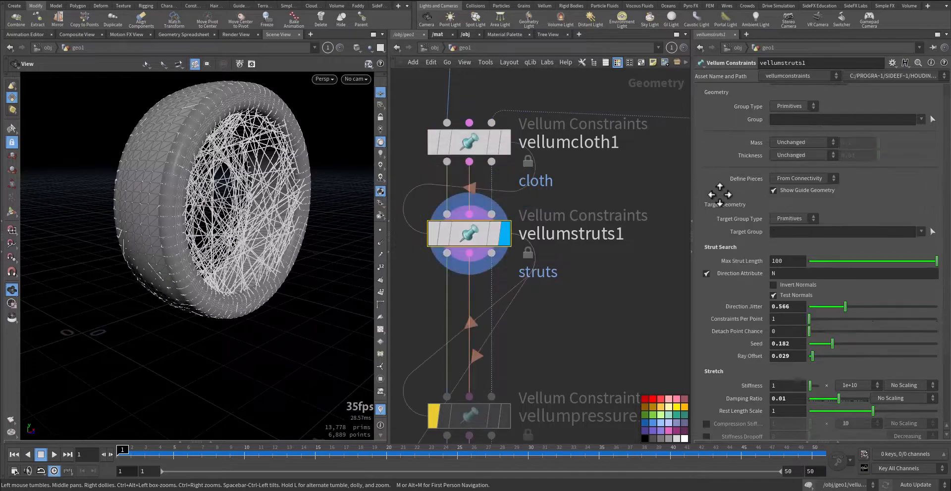
pyautogui.scroll(1, 720, 195)
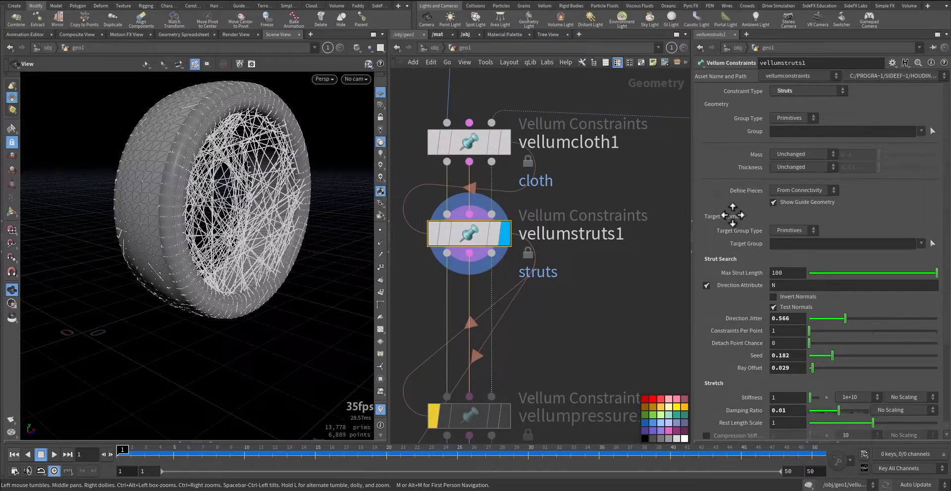
pyautogui.scroll(-3, 732, 215)
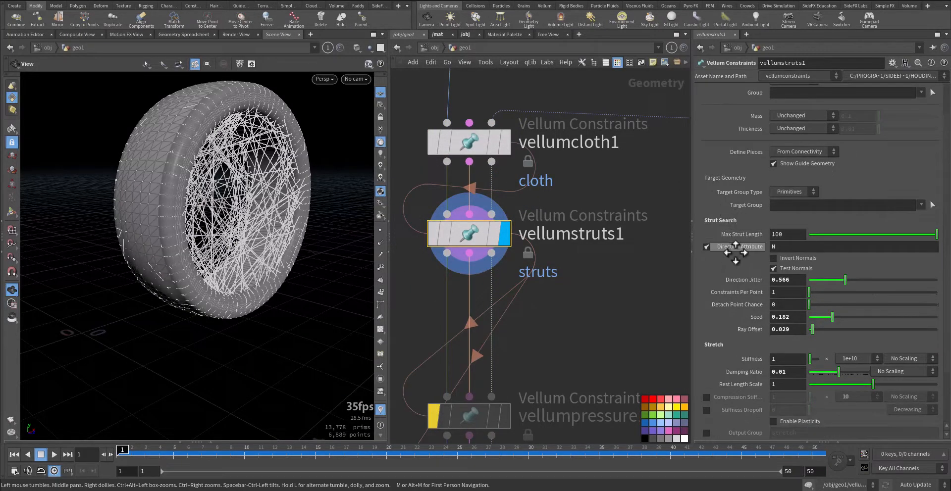
# Examine vellumstruts1's Direction Attribute, Max Strut Length, Direction Jitter, Ray Offset and Damping Ratio settings without changing them
pyautogui.click(781, 247)
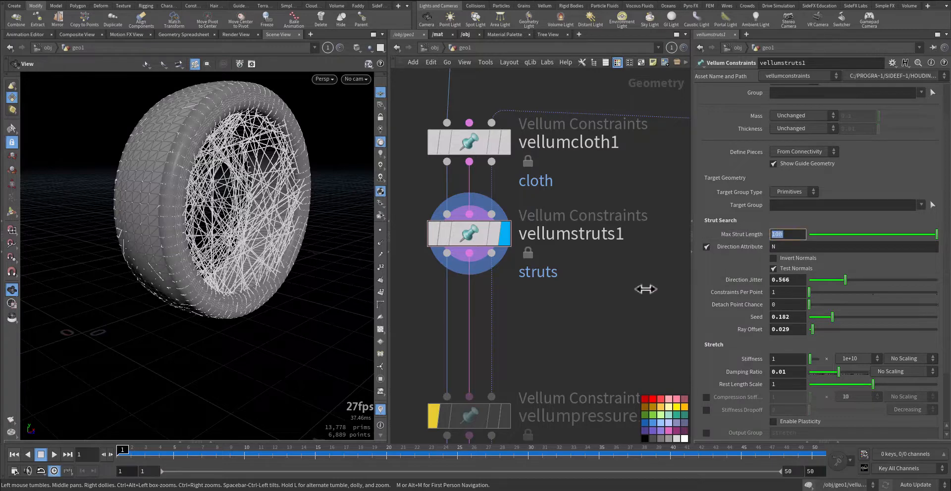
pyautogui.moveTo(644, 290); pyautogui.dragTo(640, 268, button='middle')
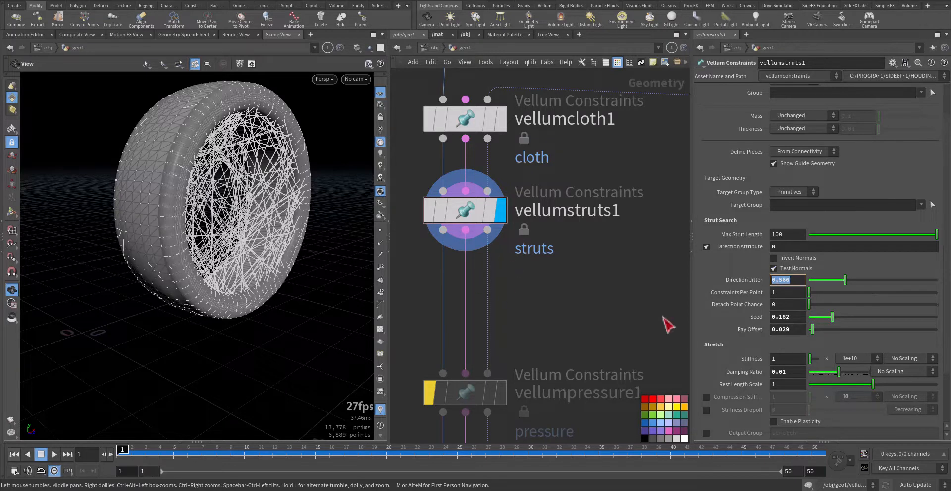
pyautogui.click(791, 330)
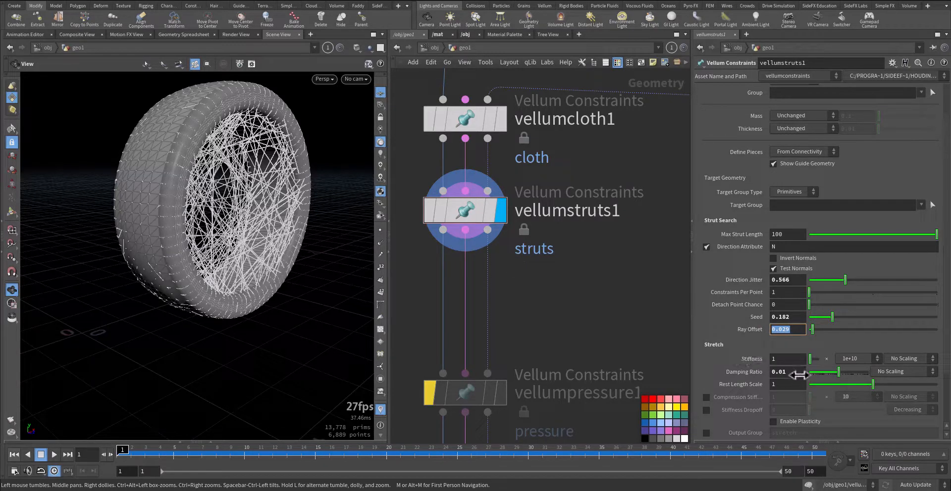
pyautogui.click(787, 372)
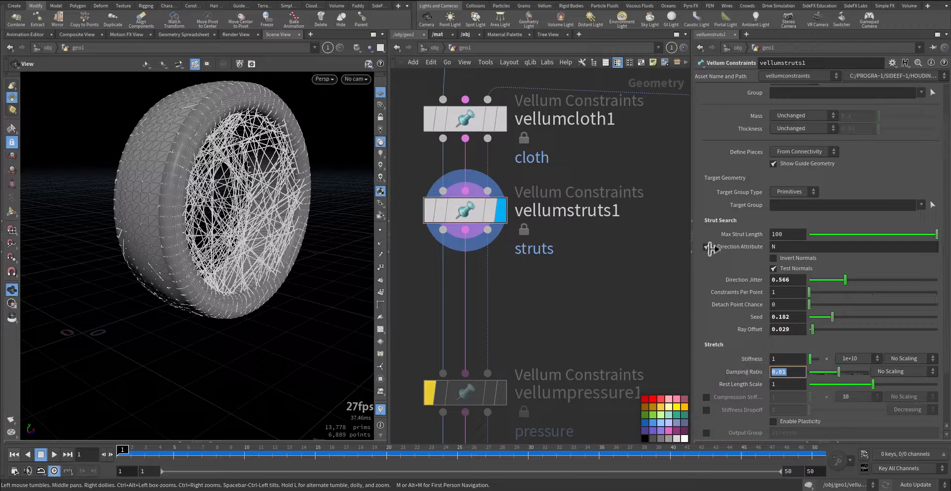
pyautogui.moveTo(709, 247)
pyautogui.moveTo(603, 318); pyautogui.dragTo(579, 235, button='middle')
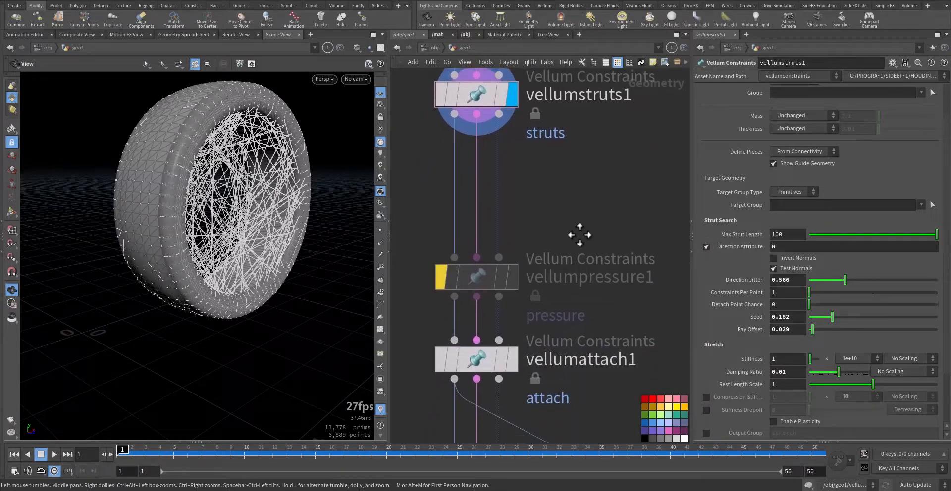
# Show the parameters of the bypassed vellumpressure1 node and view the tyre's strut guides from the side
pyautogui.moveTo(558, 215); pyautogui.dragTo(412, 312)
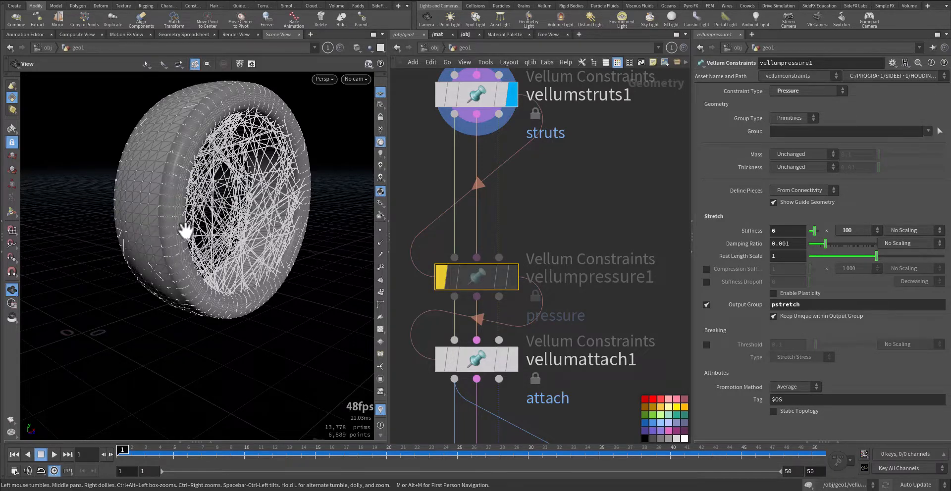
pyautogui.moveTo(190, 233); pyautogui.dragTo(155, 238)
pyautogui.moveTo(552, 218); pyautogui.dragTo(555, 128, button='middle')
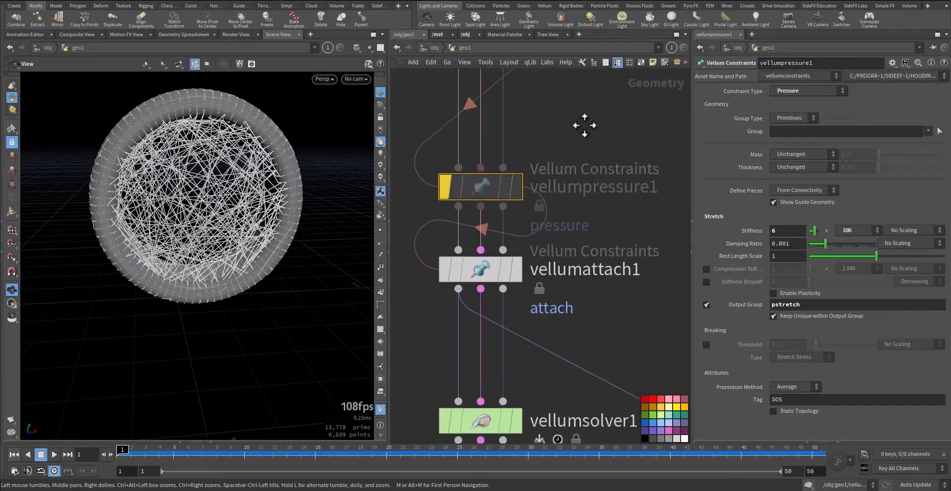
# Display vellumattach1 and examine its attachment guides around the rim along with its source and target group settings
pyautogui.moveTo(516, 273)
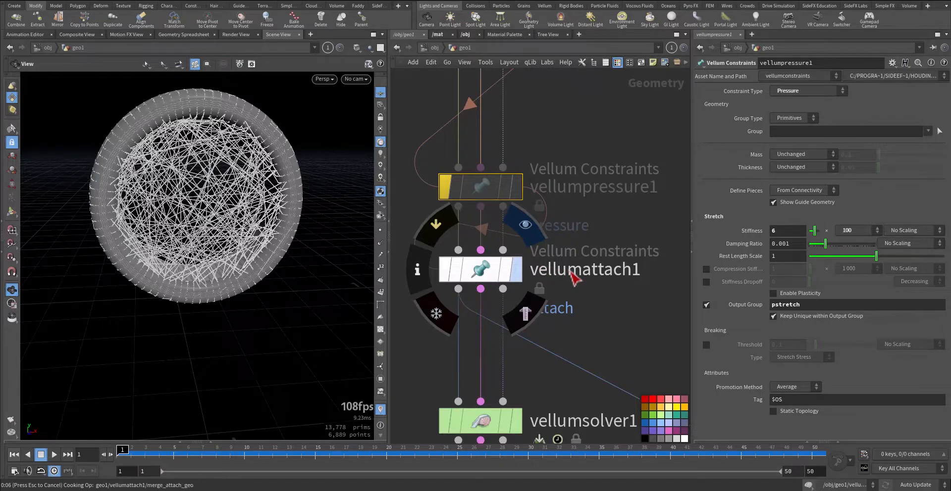
pyautogui.click(479, 269)
pyautogui.moveTo(212, 230); pyautogui.dragTo(299, 282, button='right')
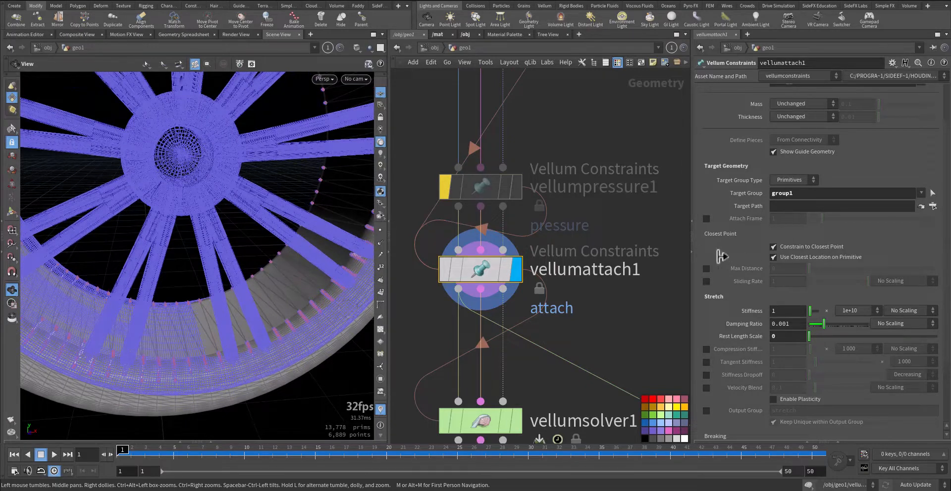
pyautogui.moveTo(639, 221); pyautogui.dragTo(557, 327, button='middle')
pyautogui.scroll(-4, 573, 291)
pyautogui.moveTo(600, 243); pyautogui.dragTo(602, 227, button='middle')
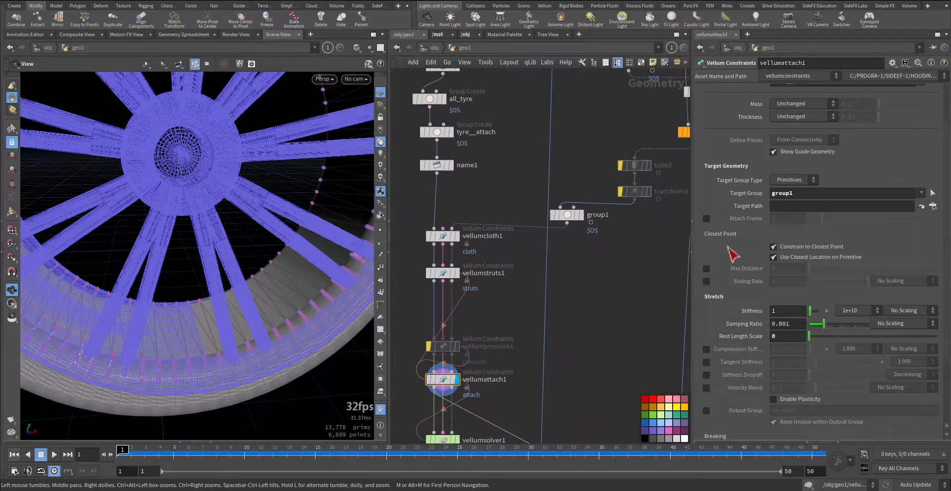
pyautogui.scroll(3, 756, 275)
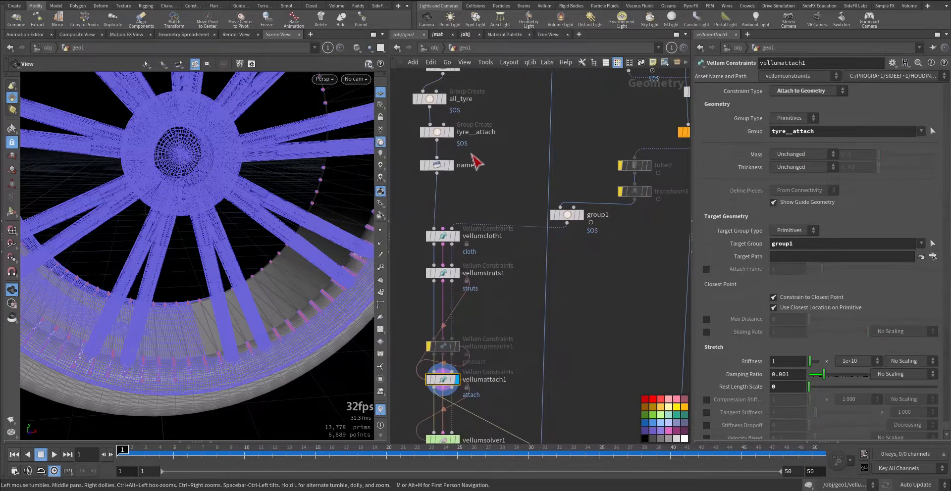
# Trace the tyre__attach and group1 nodes feeding vellumattach1 and check its Closest Point options and Rest Length Scale
pyautogui.moveTo(477, 160); pyautogui.dragTo(529, 210, button='middle')
pyautogui.moveTo(441, 170); pyautogui.dragTo(528, 200)
pyautogui.moveTo(587, 375); pyautogui.dragTo(590, 225, button='middle')
pyautogui.click(499, 304)
pyautogui.scroll(-2, 733, 260)
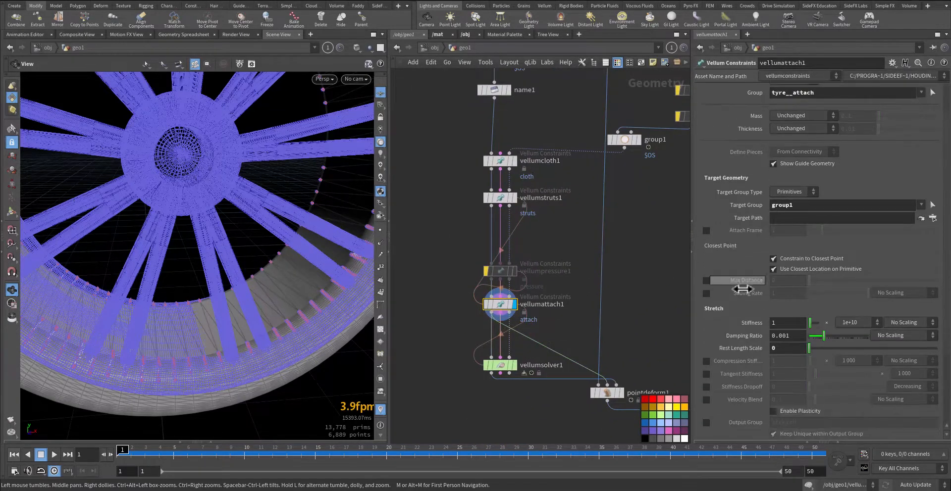
pyautogui.click(741, 349)
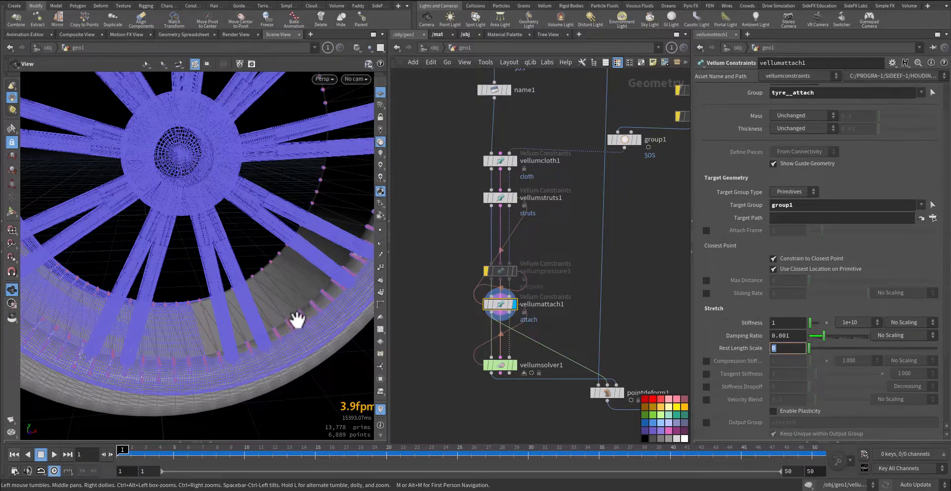
pyautogui.moveTo(463, 322); pyautogui.dragTo(446, 272, button='middle')
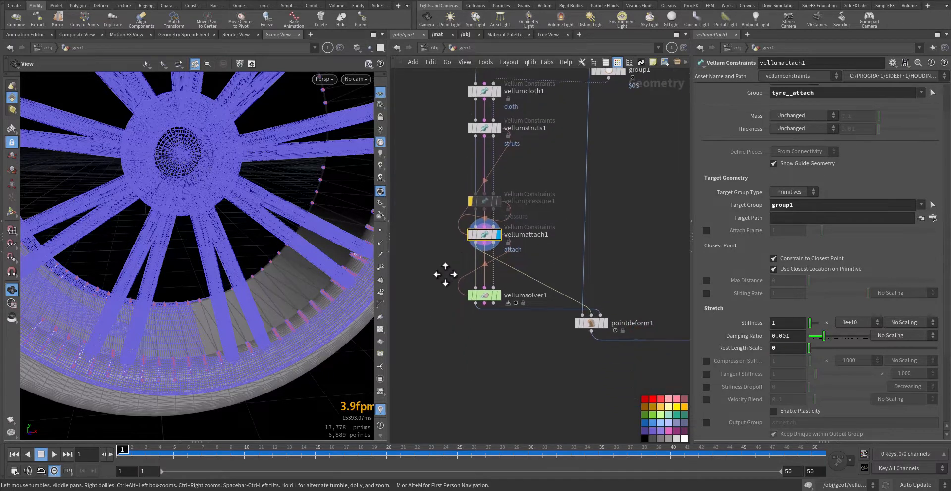
# Show vellumsolver1's solver settings and review its Substeps and Ground Position against the wheel
pyautogui.click(488, 296)
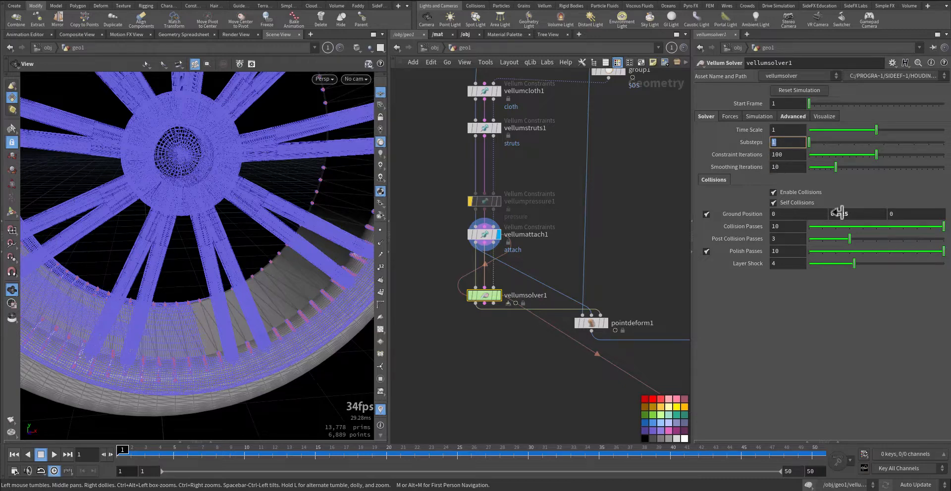
pyautogui.moveTo(837, 213); pyautogui.dragTo(847, 213)
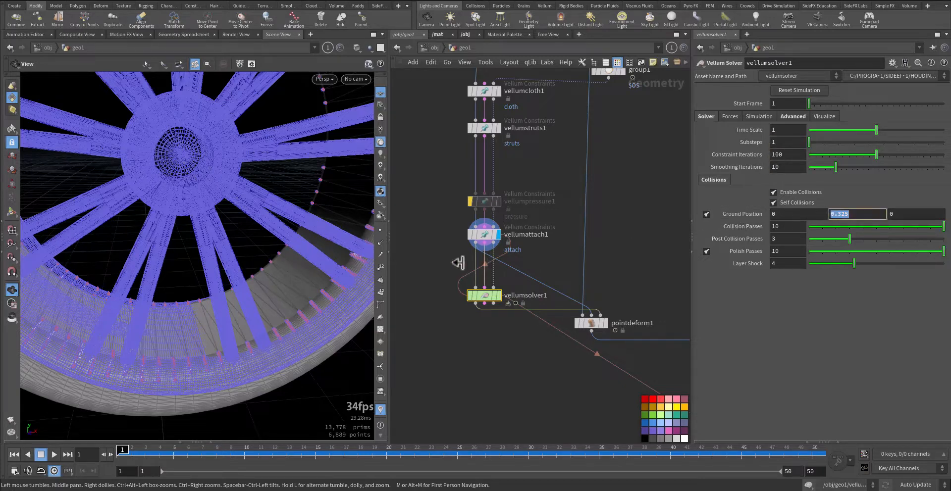
pyautogui.moveTo(287, 287); pyautogui.dragTo(258, 349)
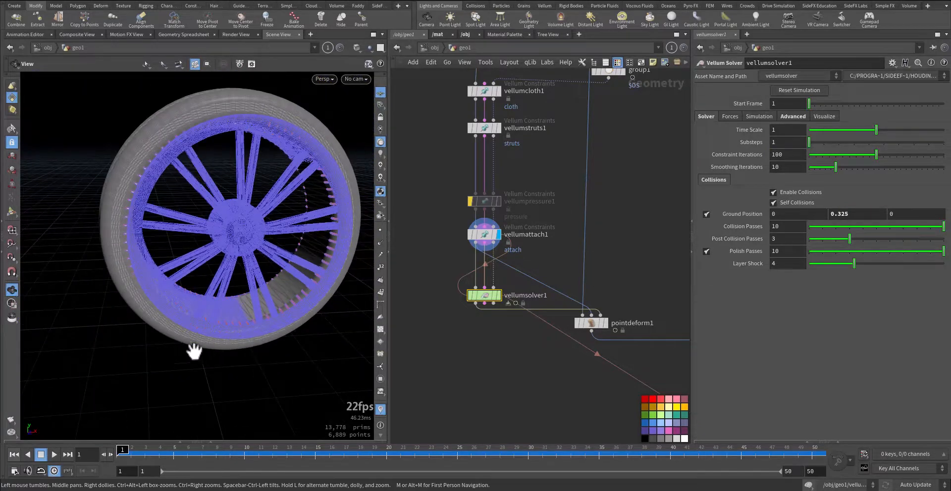
# Display vellumsolver1 and turn off Show Collision in its visualization settings
pyautogui.click(824, 117)
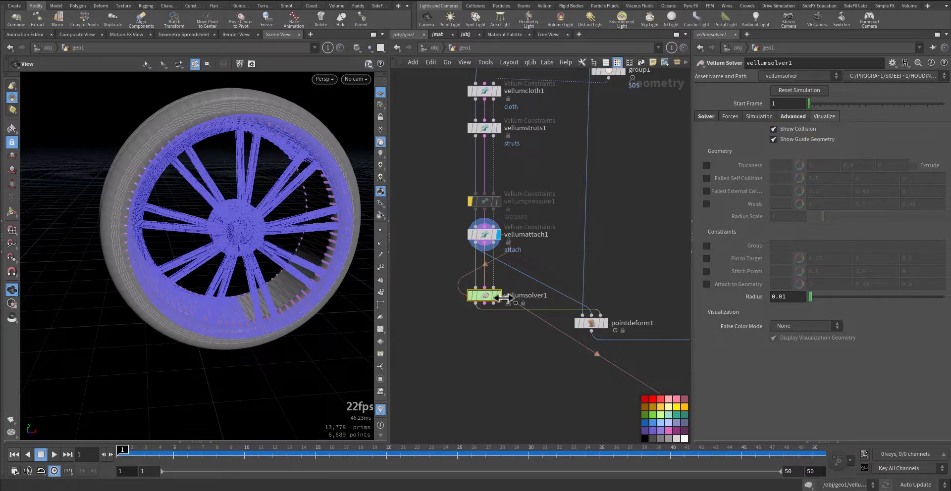
pyautogui.moveTo(505, 297)
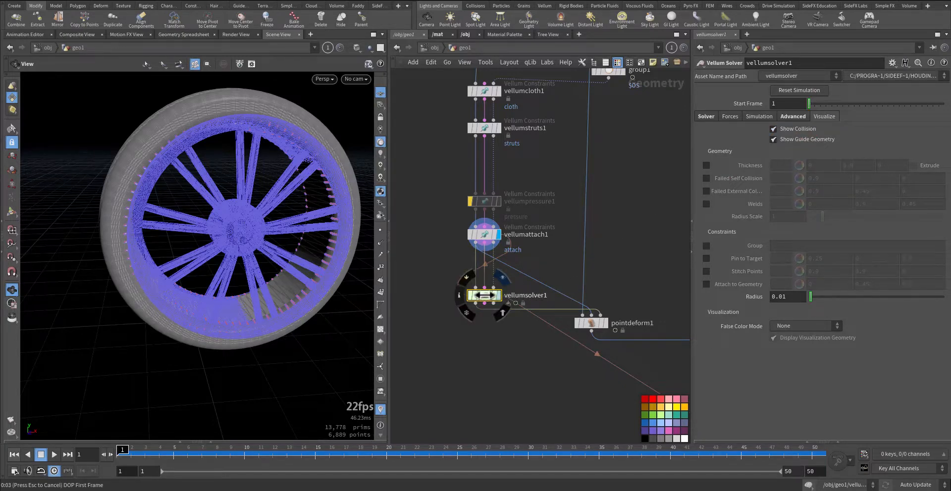
pyautogui.click(503, 277)
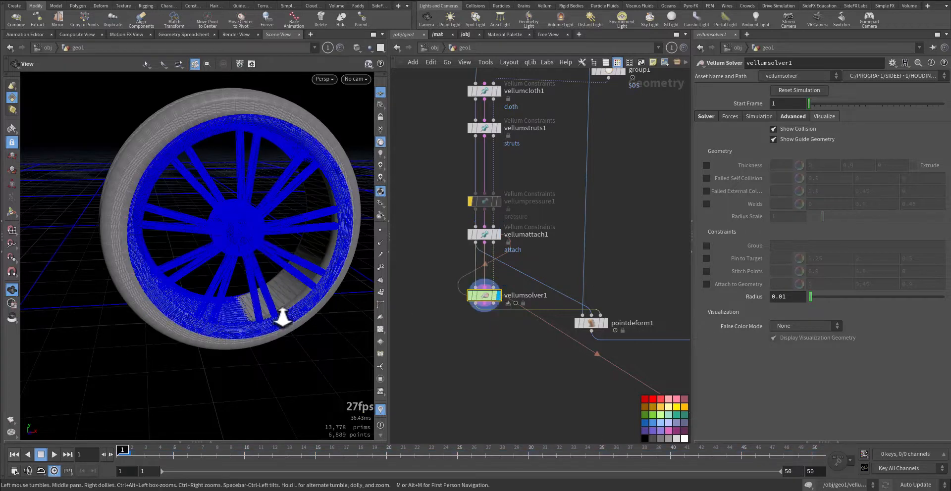
pyautogui.moveTo(283, 318); pyautogui.dragTo(210, 303, button='right')
pyautogui.moveTo(211, 303); pyautogui.dragTo(246, 323, button='middle')
pyautogui.moveTo(206, 374)
pyautogui.mouseDown()
pyautogui.moveTo(229, 348)
pyautogui.moveTo(215, 348)
pyautogui.moveTo(204, 364)
pyautogui.moveTo(212, 365)
pyautogui.mouseUp()
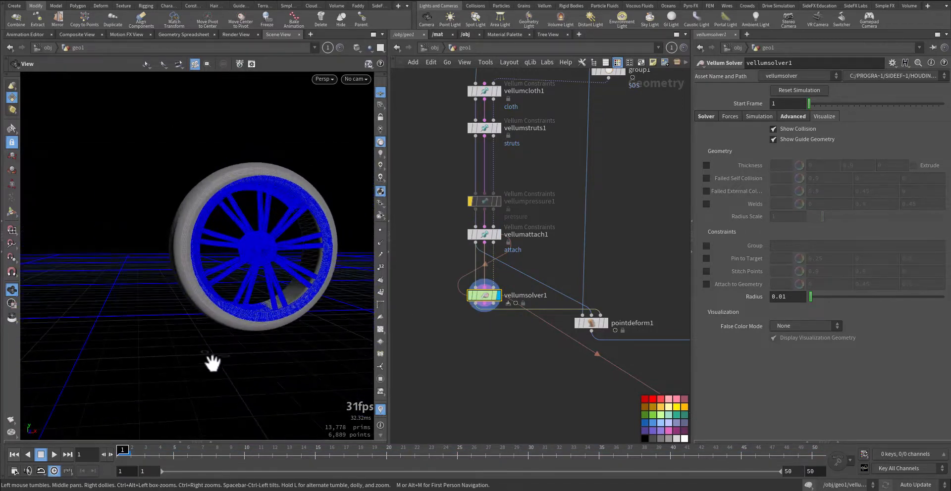
pyautogui.moveTo(539, 367); pyautogui.dragTo(498, 333, button='middle')
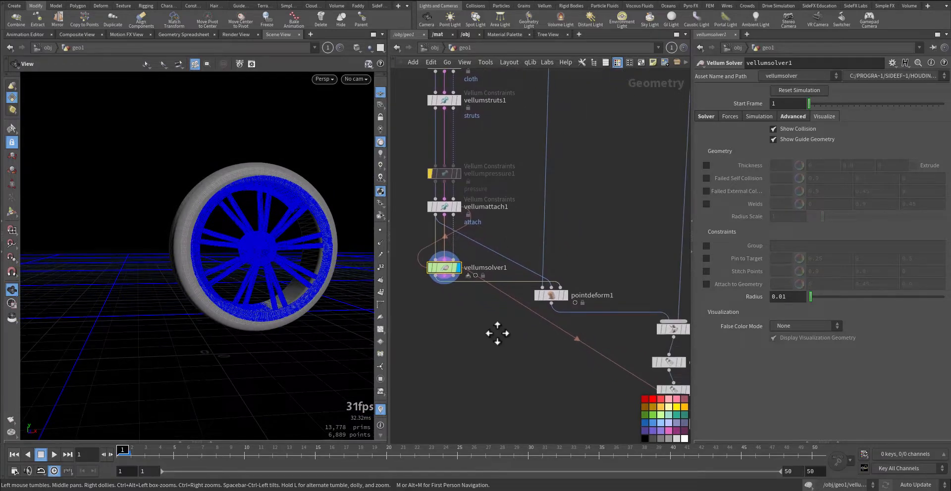
pyautogui.click(792, 127)
pyautogui.moveTo(550, 371); pyautogui.dragTo(573, 416, button='middle')
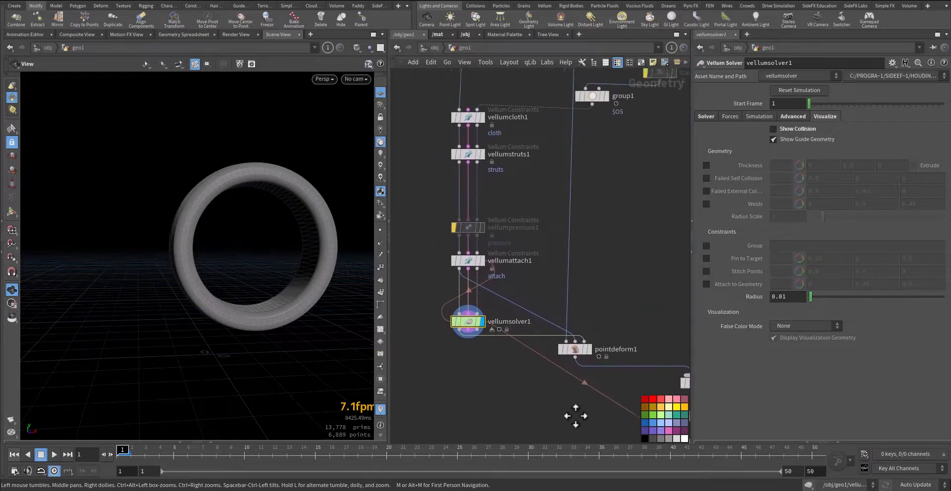
# Display the pointdeform1 node after the Vellum solver and show its parameters
pyautogui.scroll(5, 595, 355)
pyautogui.moveTo(632, 282); pyautogui.dragTo(569, 264, button='middle')
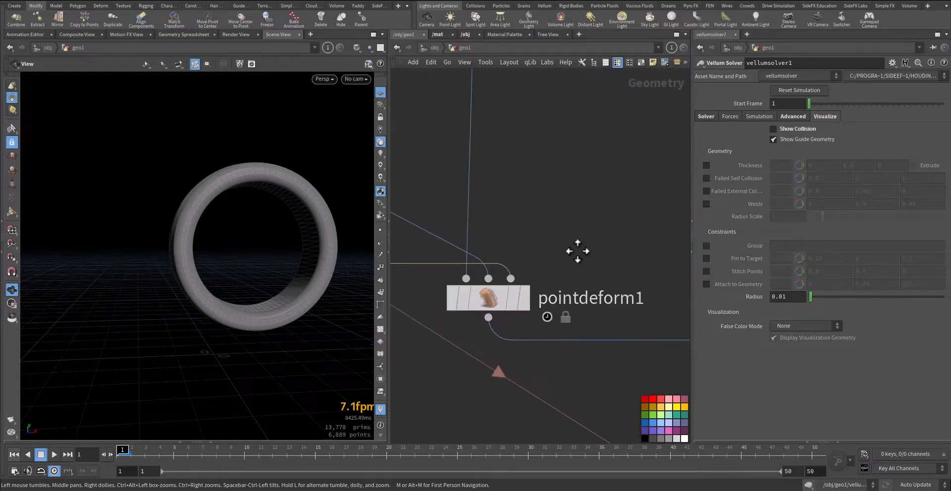
pyautogui.click(524, 300)
pyautogui.click(499, 304)
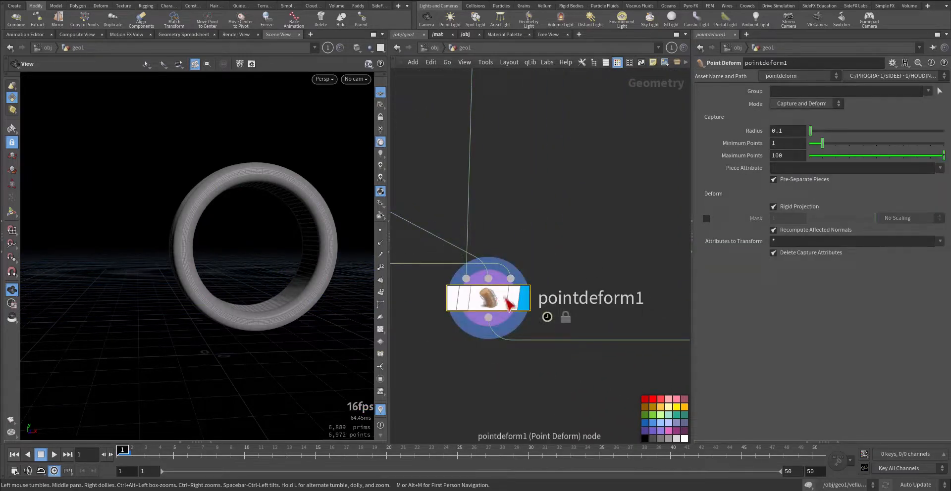
# Trace pointdeform1's input connections back to vellumattach1 and vellumsolver1 in the network
pyautogui.moveTo(538, 201); pyautogui.dragTo(627, 196, button='middle')
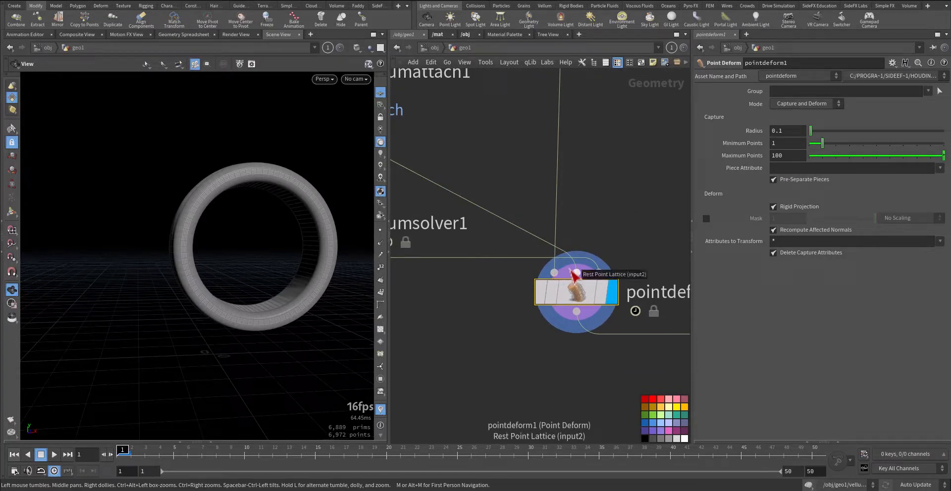
pyautogui.moveTo(480, 181); pyautogui.dragTo(663, 289, button='middle')
pyautogui.moveTo(517, 264); pyautogui.dragTo(533, 273, button='middle')
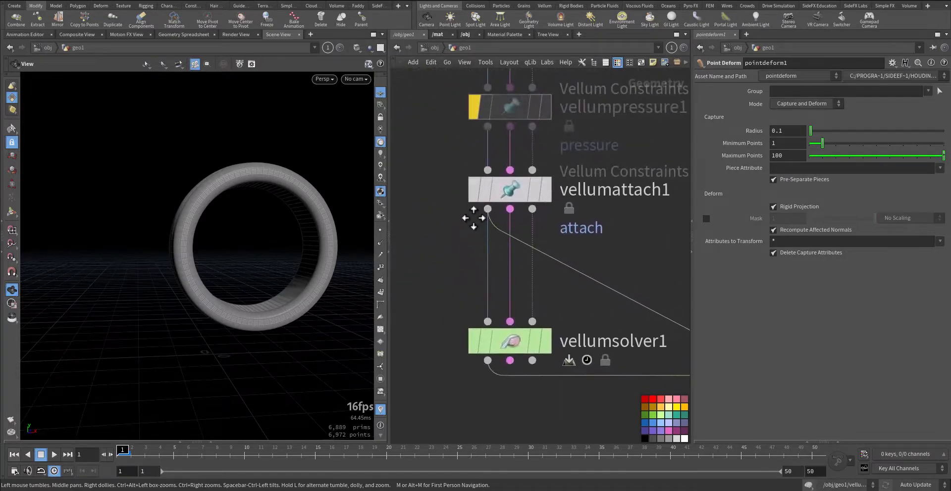
pyautogui.moveTo(522, 303); pyautogui.dragTo(556, 276, button='middle')
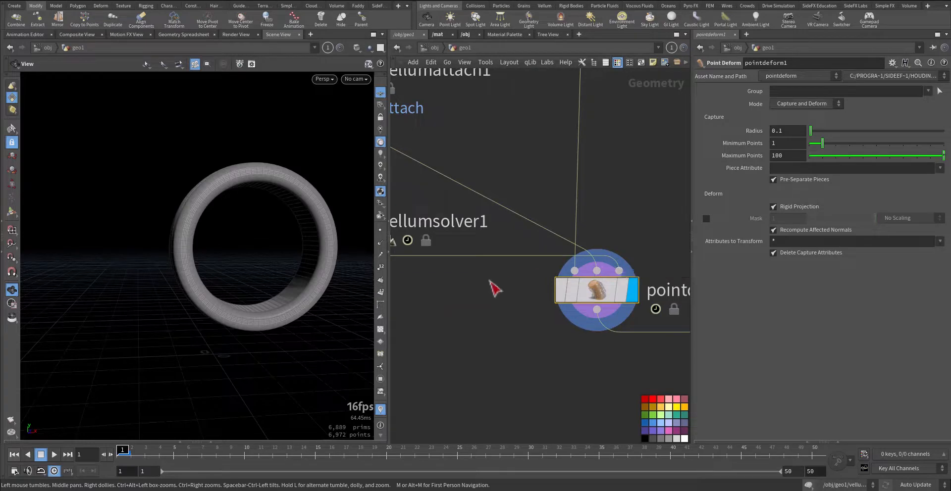
pyautogui.moveTo(437, 275); pyautogui.dragTo(578, 265, button='middle')
pyautogui.moveTo(547, 307); pyautogui.dragTo(411, 273, button='middle')
pyautogui.moveTo(489, 284); pyautogui.dragTo(448, 283, button='middle')
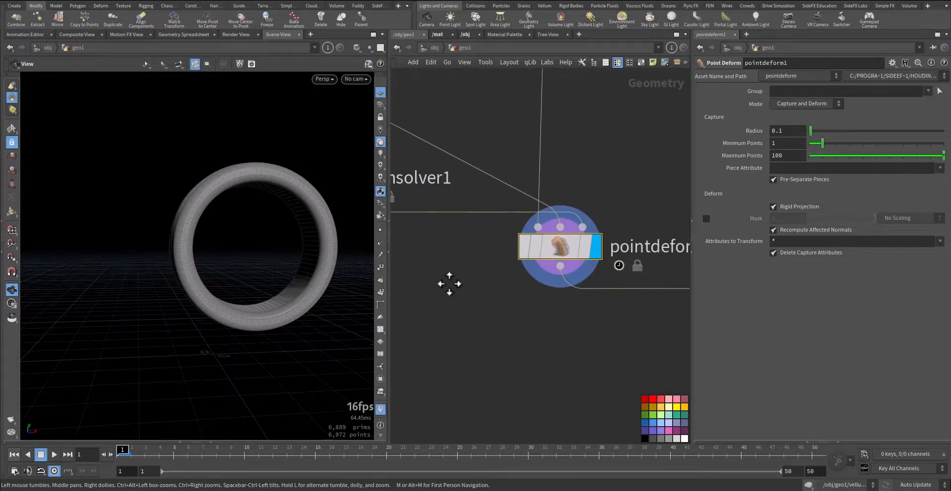
# Follow the network through merge1 and the color nodes, and display color5 to view the coloured wheel
pyautogui.moveTo(590, 365); pyautogui.dragTo(456, 346, button='middle')
pyautogui.scroll(-4, 510, 343)
pyautogui.moveTo(509, 343); pyautogui.dragTo(456, 270, button='middle')
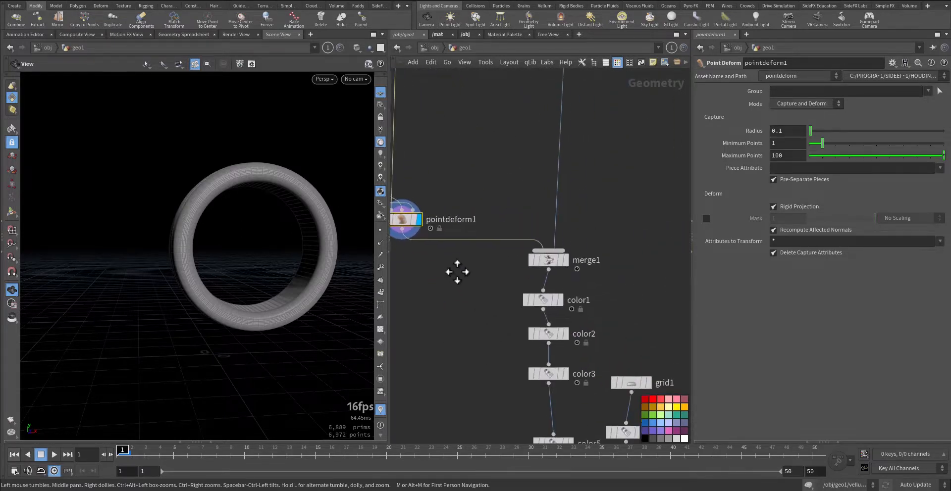
pyautogui.moveTo(492, 322); pyautogui.dragTo(482, 274, button='middle')
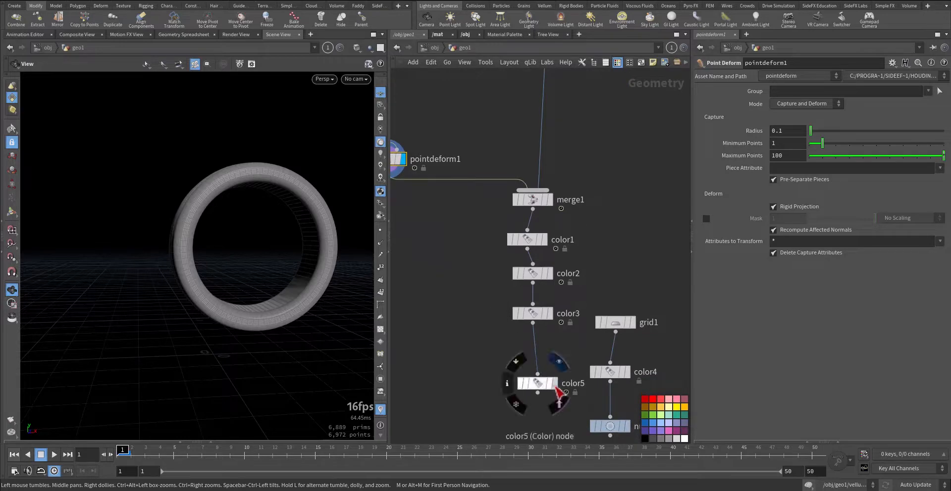
pyautogui.click(556, 389)
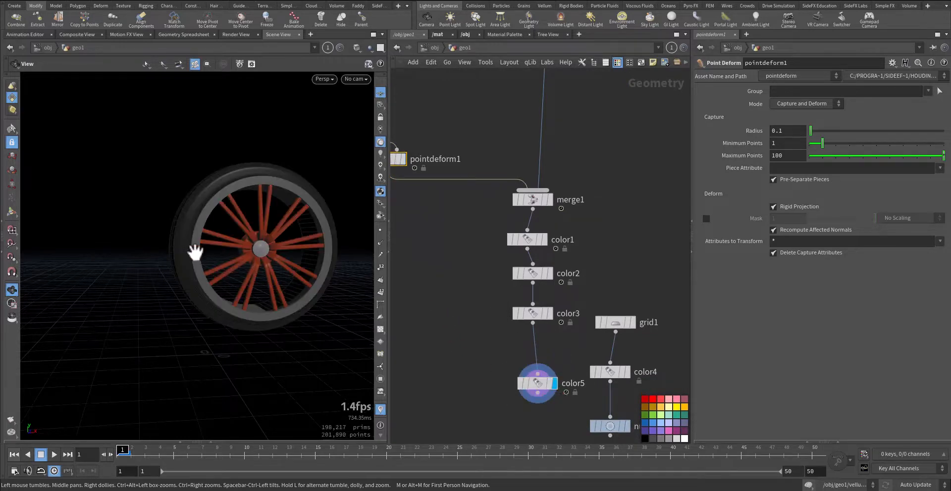
pyautogui.moveTo(195, 252); pyautogui.dragTo(246, 274)
pyautogui.moveTo(426, 303); pyautogui.dragTo(406, 226, button='middle')
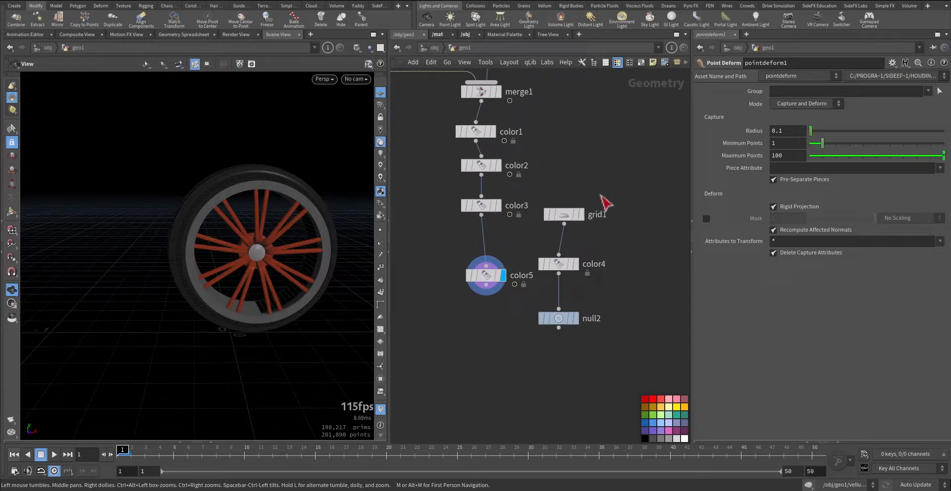
# Go up to the object level and look over the wheel on the ground, the scene objects and the camera rig
pyautogui.click(427, 48)
pyautogui.moveTo(550, 204); pyautogui.dragTo(515, 121, button='middle')
pyautogui.moveTo(554, 222); pyautogui.dragTo(570, 213, button='middle')
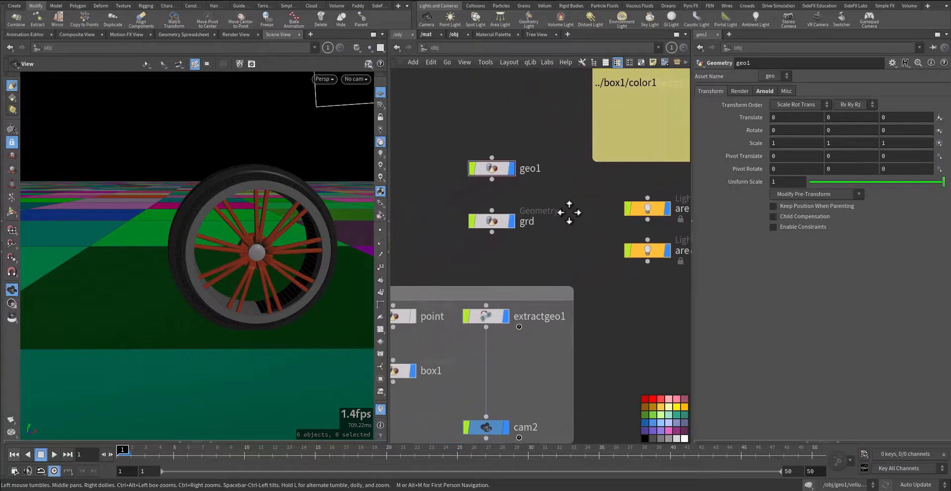
pyautogui.moveTo(261, 250); pyautogui.dragTo(273, 264)
pyautogui.moveTo(439, 264); pyautogui.dragTo(534, 193, button='middle')
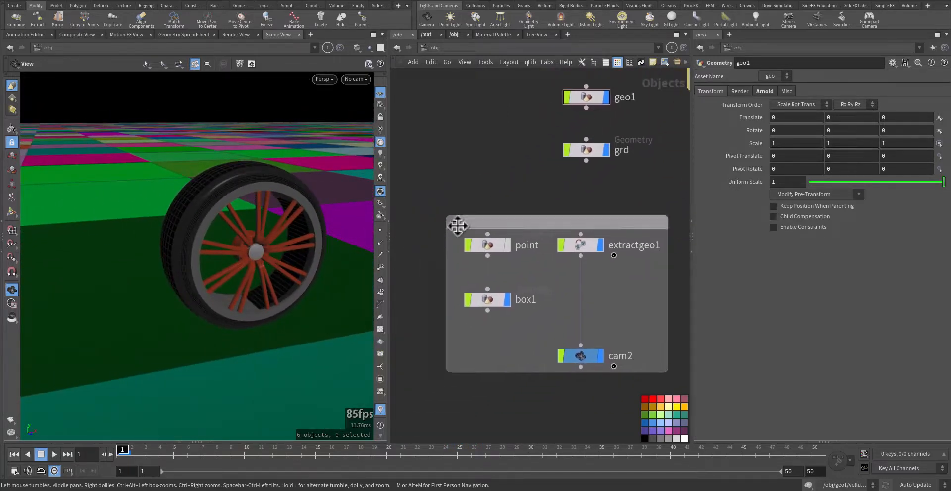
# Look inside the point object at the GET_null1 Object Merge settings and return to the object level
pyautogui.doubleClick(488, 245)
pyautogui.moveTo(531, 229); pyautogui.dragTo(438, 303)
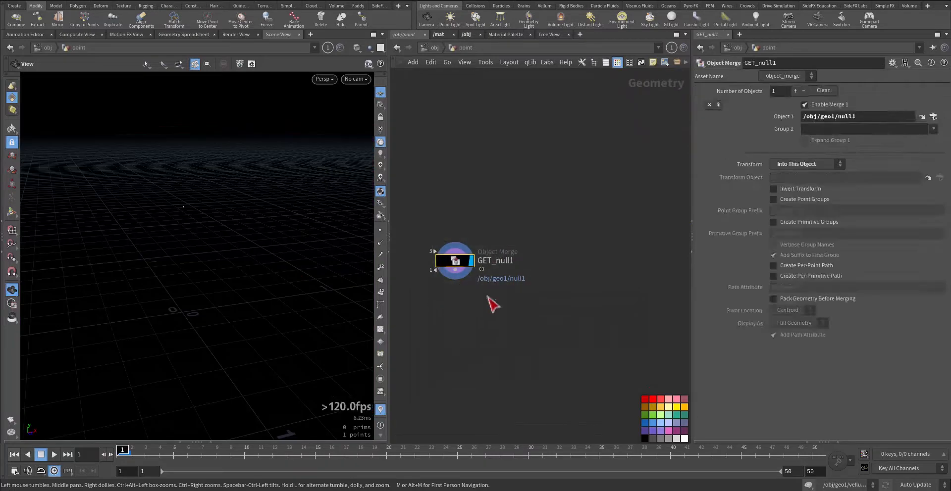
pyautogui.click(435, 47)
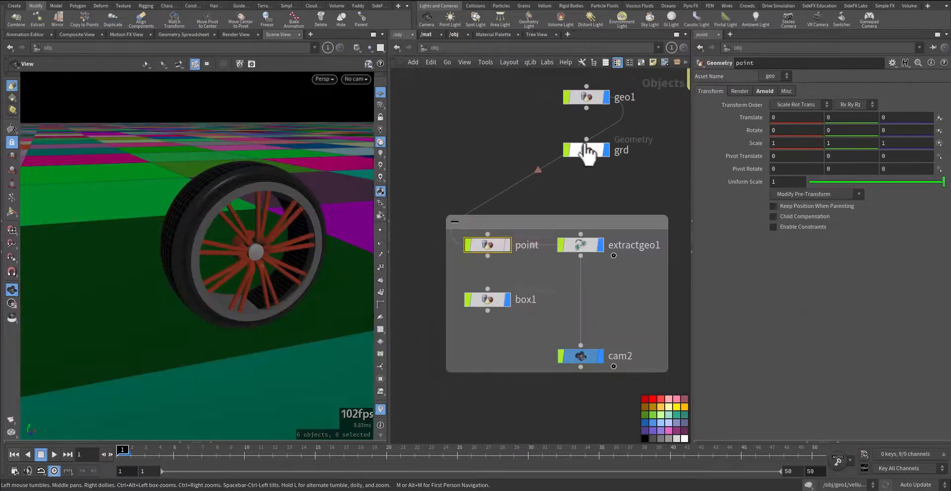
# Inside geo1, display the extracttransform1 node and show the parameters of the null1 node connected to it
pyautogui.doubleClick(588, 101)
pyautogui.moveTo(603, 148); pyautogui.dragTo(569, 221, button='middle')
pyautogui.scroll(-7, 570, 221)
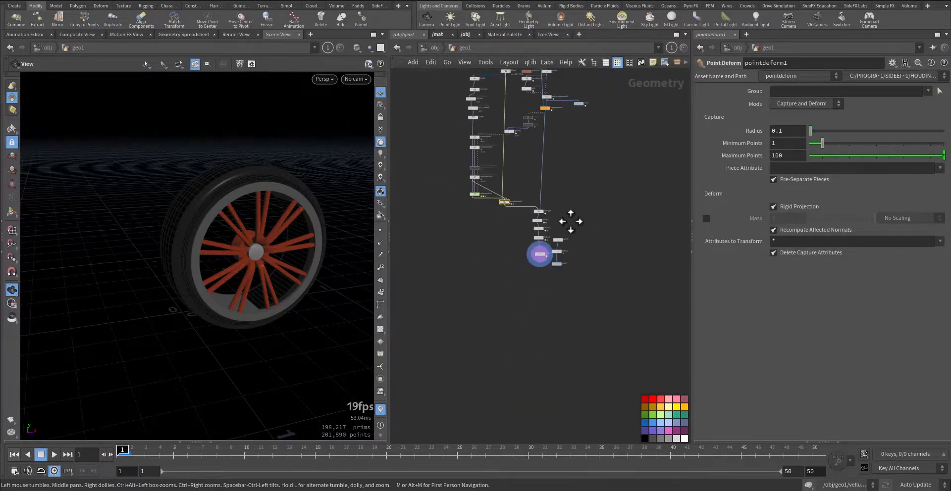
pyautogui.moveTo(577, 183); pyautogui.dragTo(571, 305, button='middle')
pyautogui.scroll(5, 557, 208)
pyautogui.moveTo(557, 208); pyautogui.dragTo(557, 218, button='middle')
pyautogui.scroll(5, 557, 217)
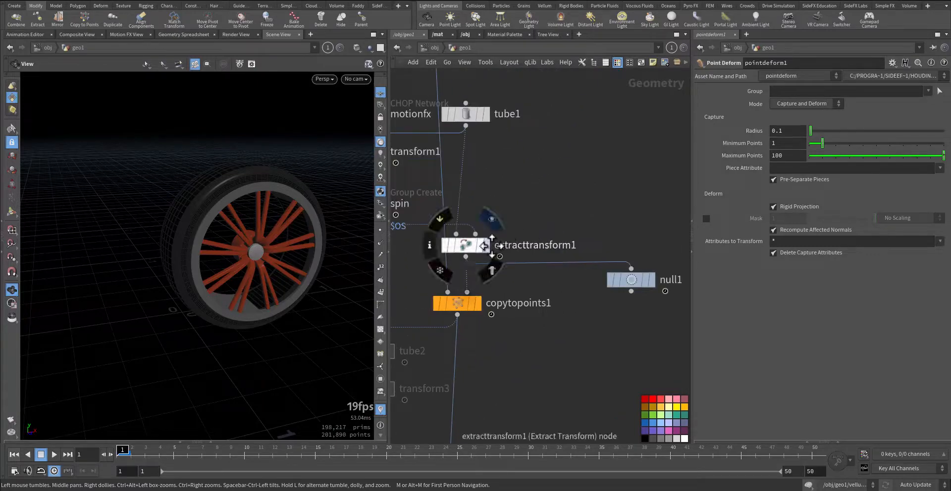
pyautogui.click(468, 245)
pyautogui.moveTo(676, 246); pyautogui.dragTo(604, 331)
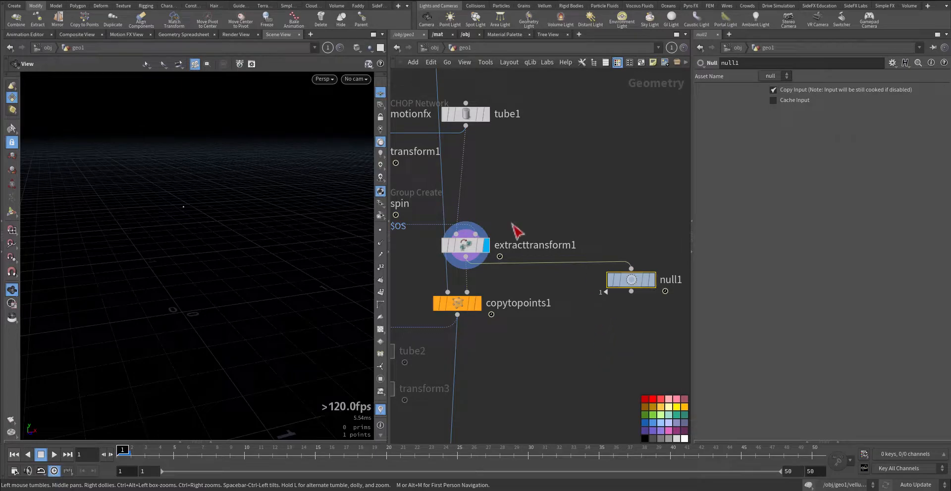
# Go up to the object level, look inside box1 at its add1 point settings, and return to the object level
pyautogui.moveTo(172, 209); pyautogui.dragTo(579, 161, button='right')
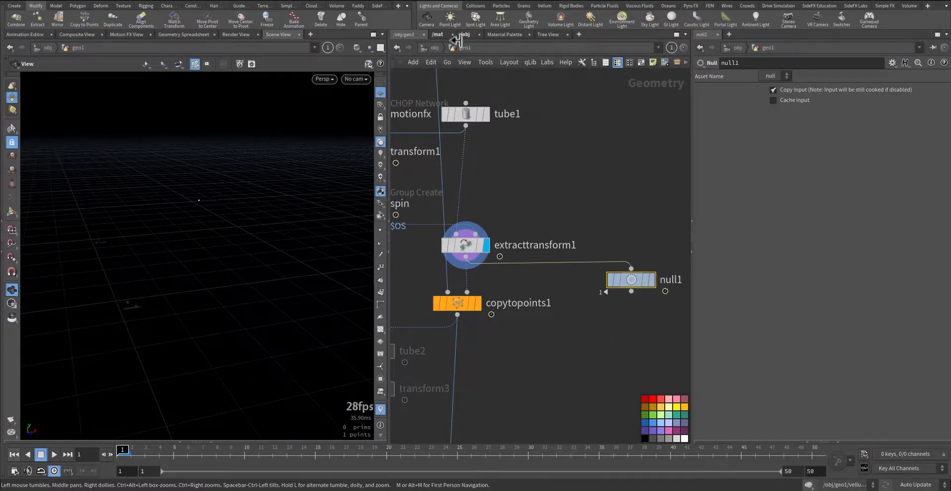
pyautogui.click(430, 47)
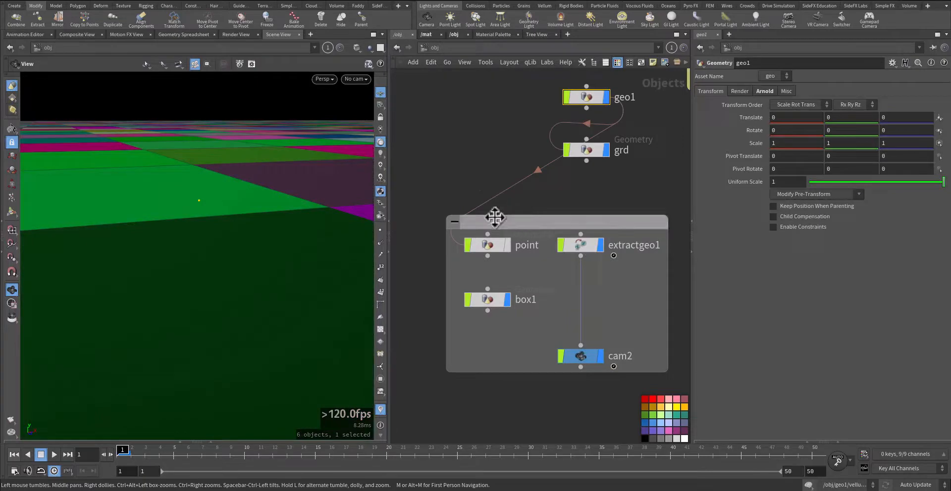
pyautogui.doubleClick(488, 301)
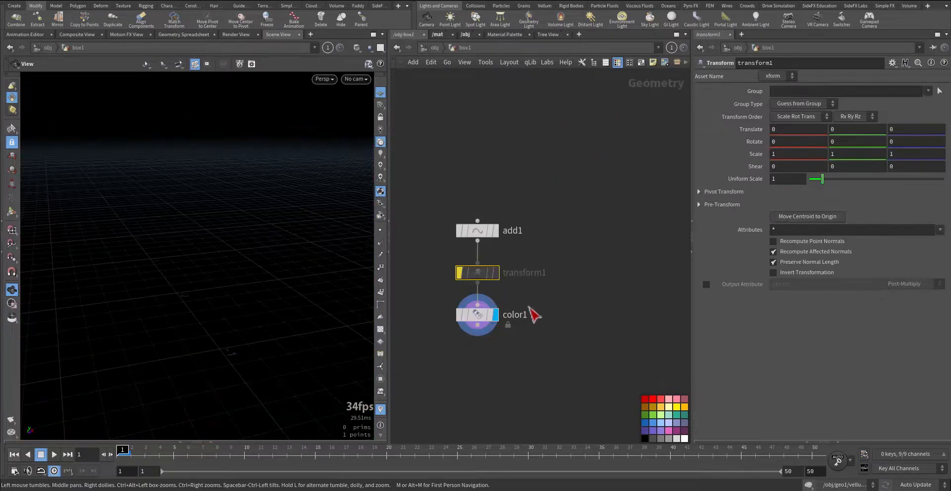
pyautogui.click(465, 322)
pyautogui.click(498, 234)
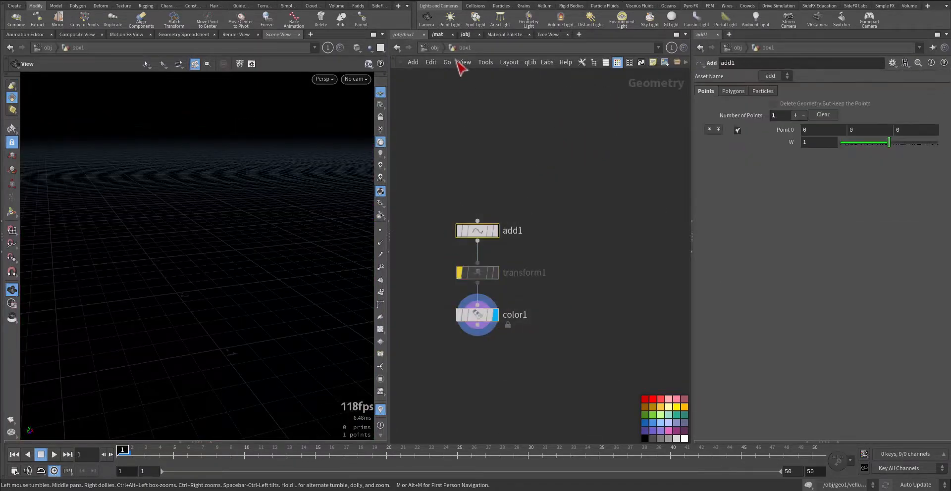
pyautogui.click(437, 48)
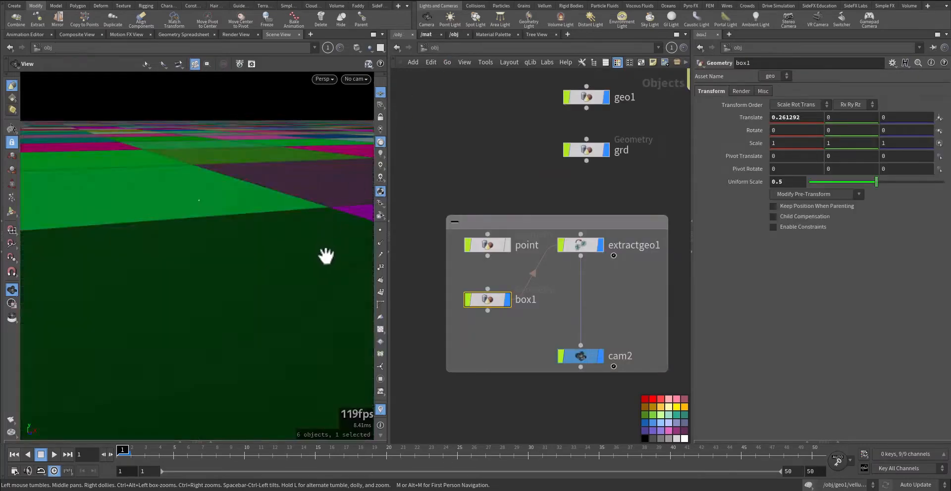
# Hide the grd object, display both the point and box1 objects, and frame box1 in the viewport
pyautogui.click(607, 150)
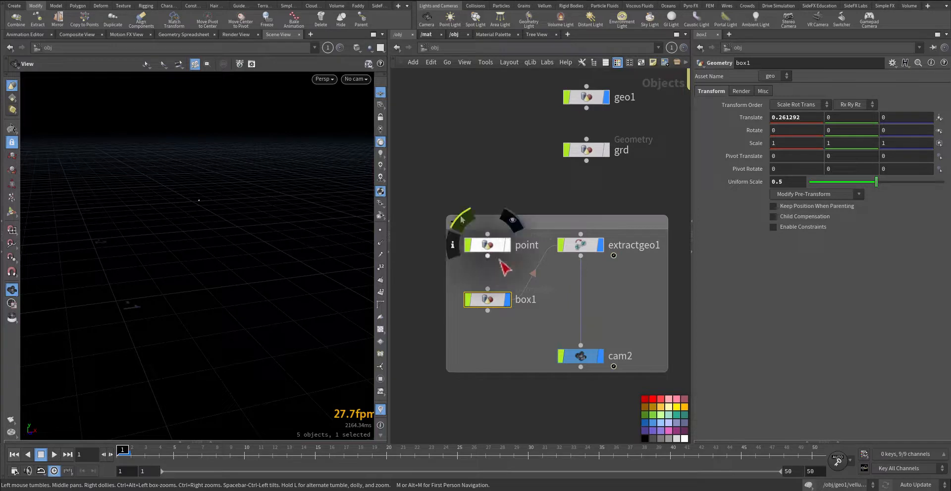
pyautogui.moveTo(511, 303)
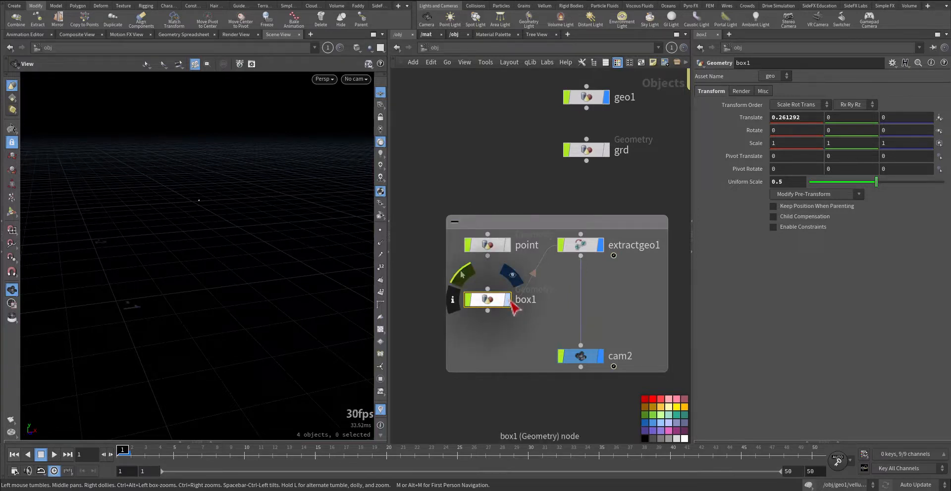
pyautogui.click(504, 344)
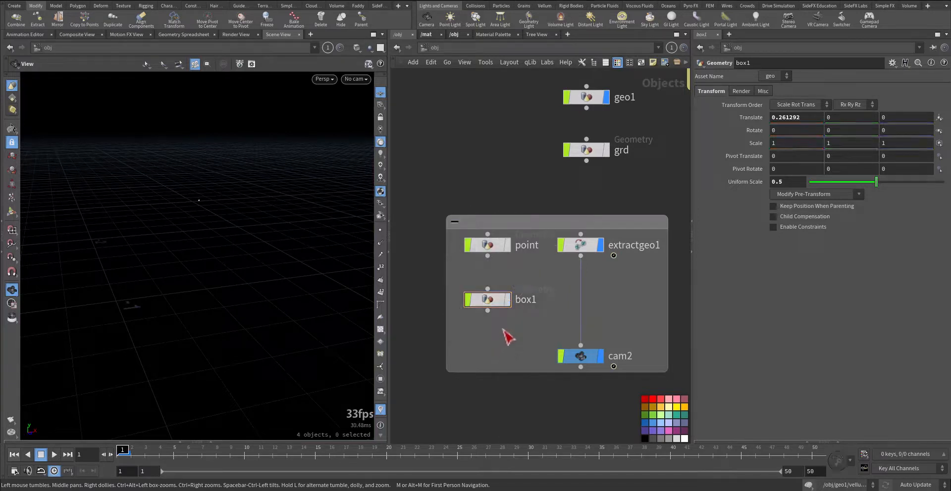
pyautogui.click(509, 247)
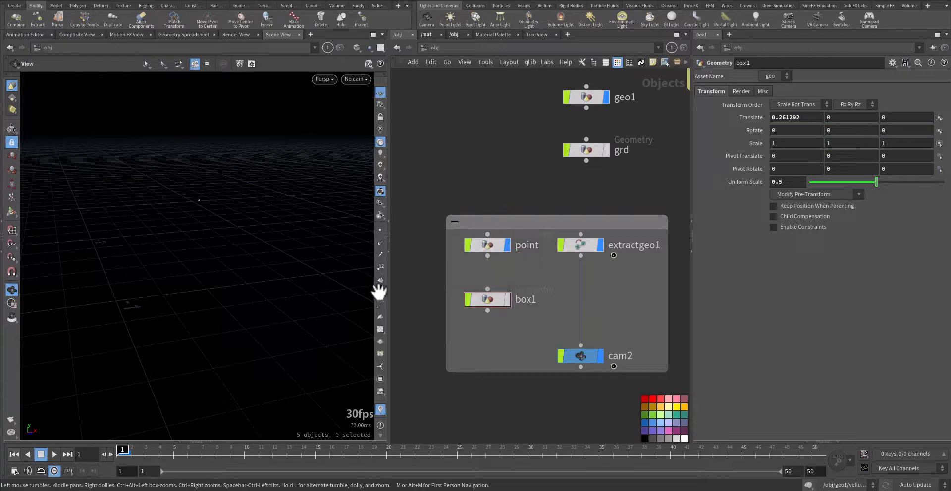
pyautogui.click(508, 299)
pyautogui.press('g')
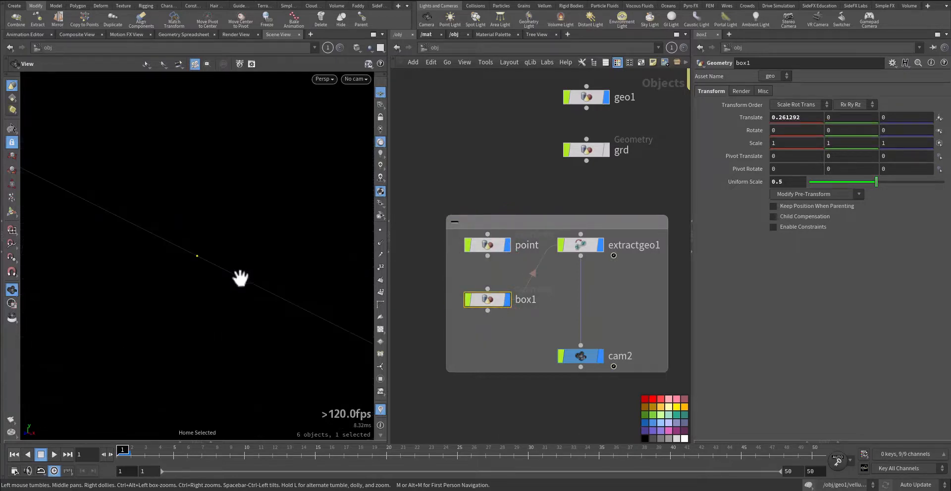
# Toggle the display of the point and box1 objects off and on to tell their two points apart
pyautogui.moveTo(155, 335); pyautogui.dragTo(223, 314)
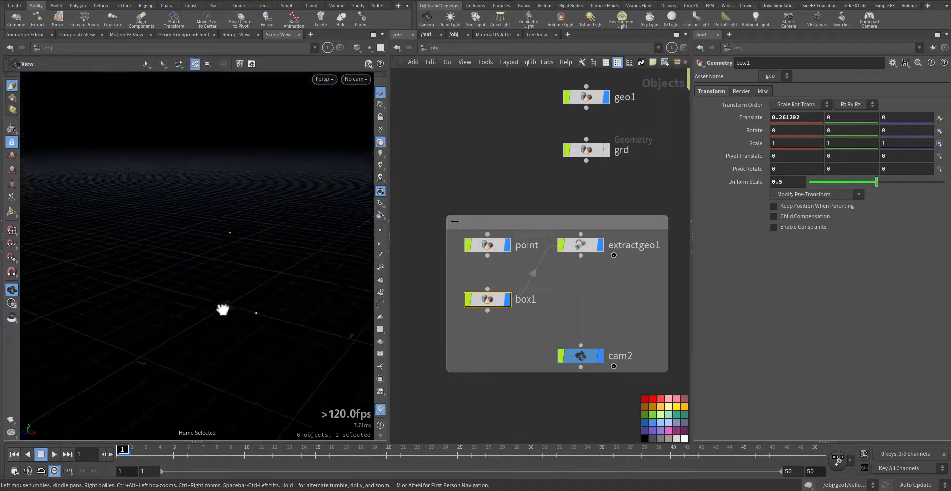
pyautogui.click(509, 252)
pyautogui.click(510, 301)
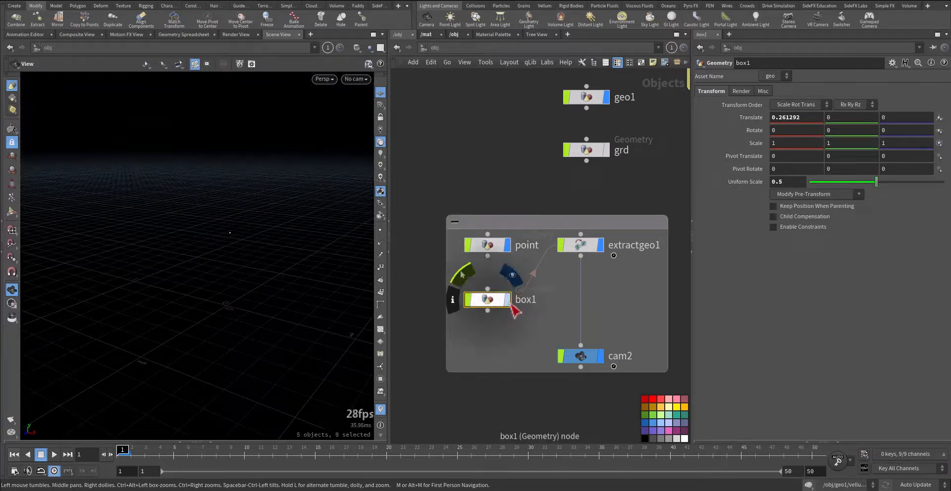
pyautogui.click(510, 301)
# Examine the Source Geometry and Destination Geometry paths of extractgeo1 against the box1 and point objects
pyautogui.click(575, 245)
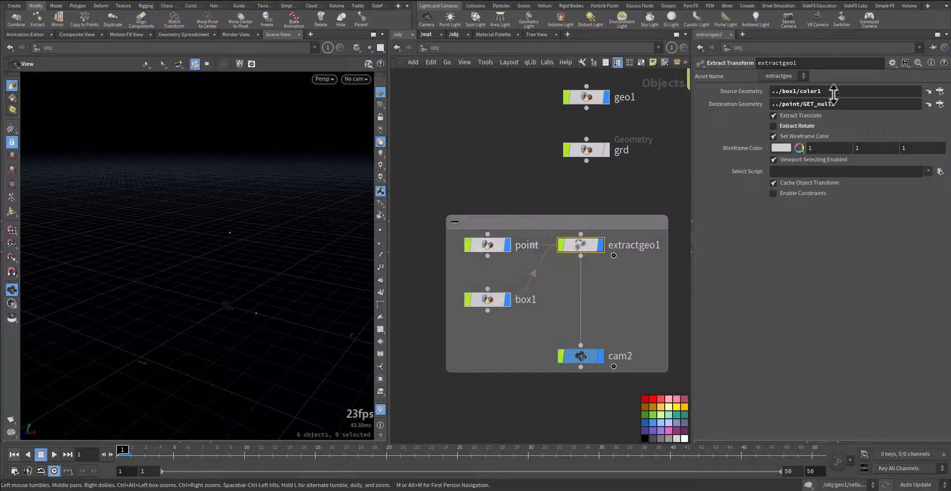
pyautogui.moveTo(826, 91); pyautogui.dragTo(771, 91)
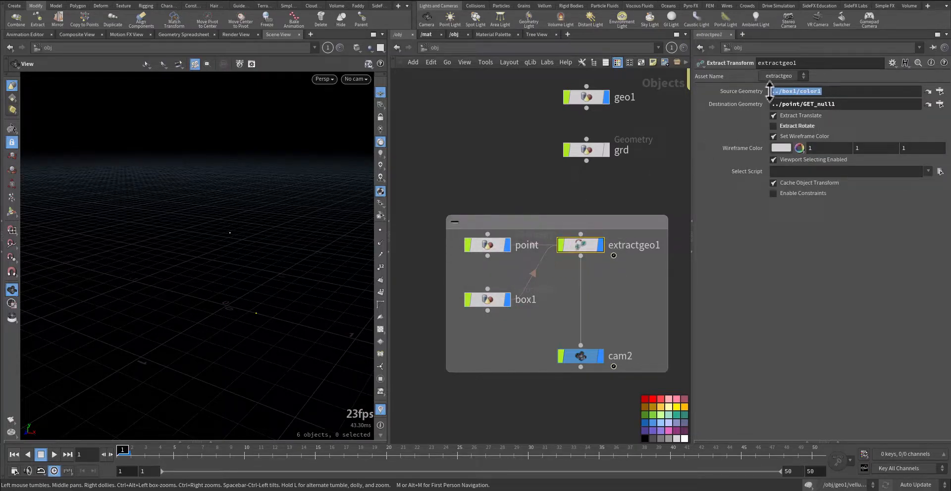
pyautogui.moveTo(495, 311)
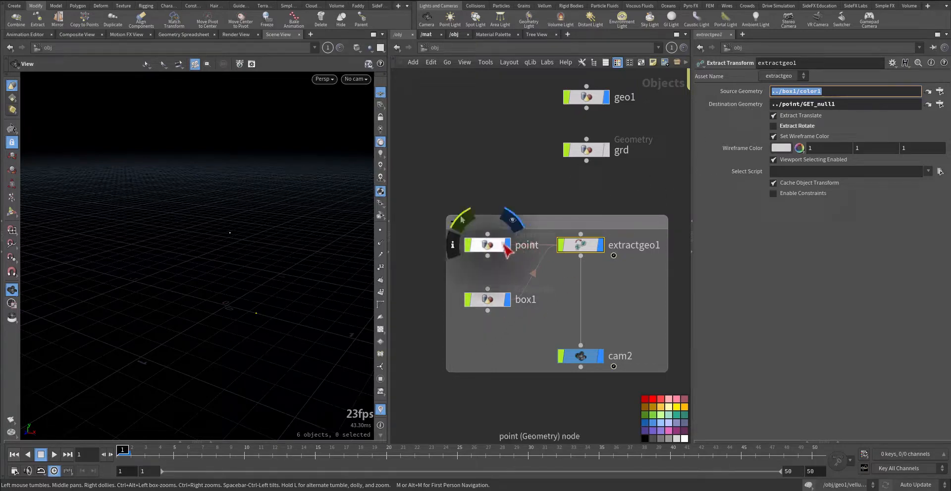
pyautogui.click(842, 105)
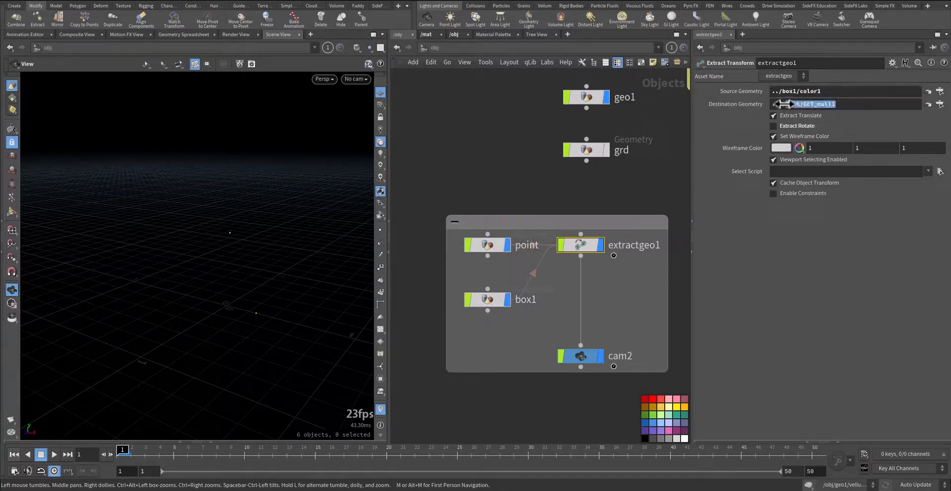
pyautogui.moveTo(493, 255)
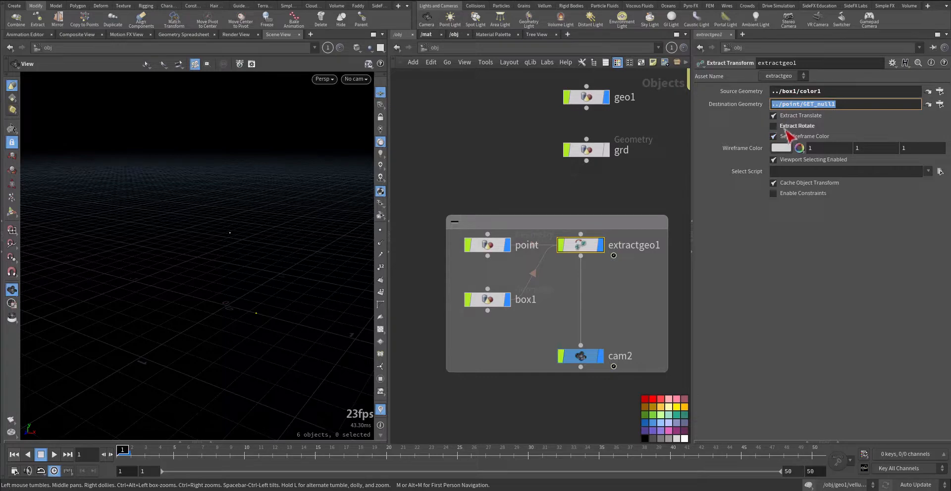
# Select cam2, frame it in the viewport, and view the camera rig around the two points
pyautogui.click(581, 356)
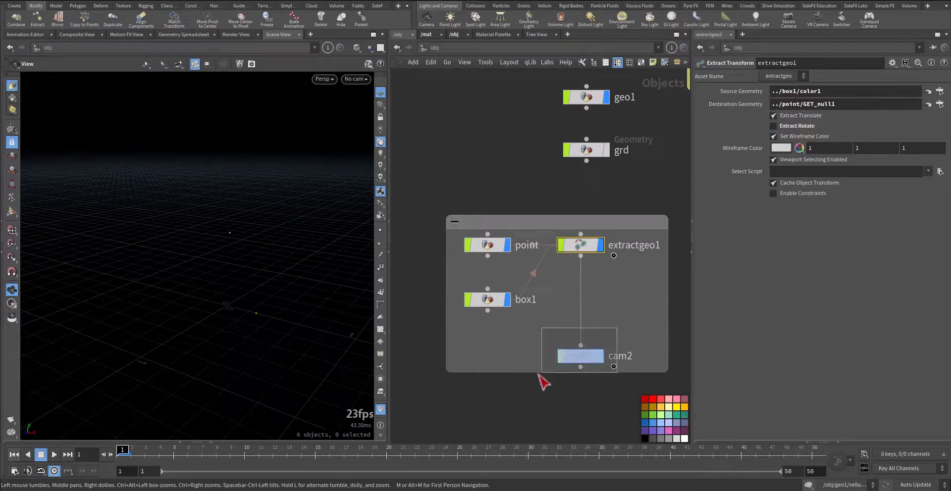
pyautogui.press('g')
pyautogui.moveTo(287, 312); pyautogui.dragTo(94, 392, button='right')
pyautogui.moveTo(240, 340); pyautogui.dragTo(181, 300, button='middle')
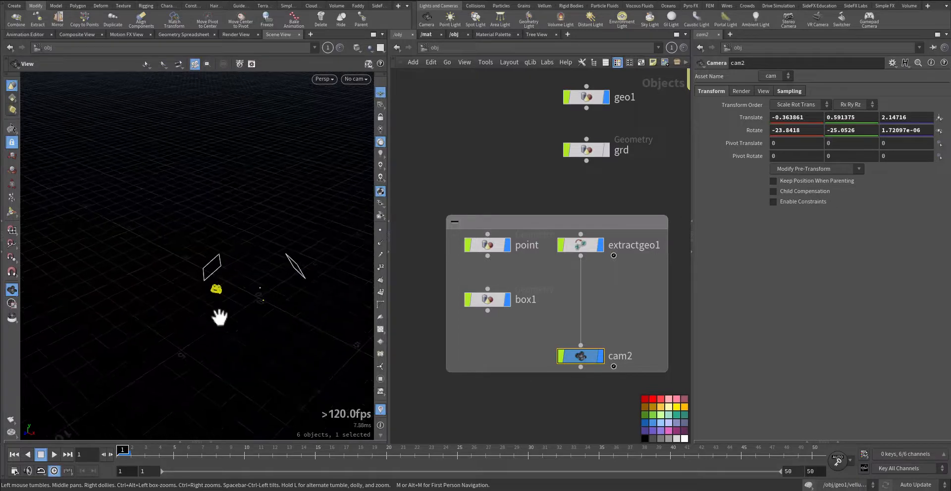
pyautogui.moveTo(219, 317); pyautogui.dragTo(317, 292, button='right')
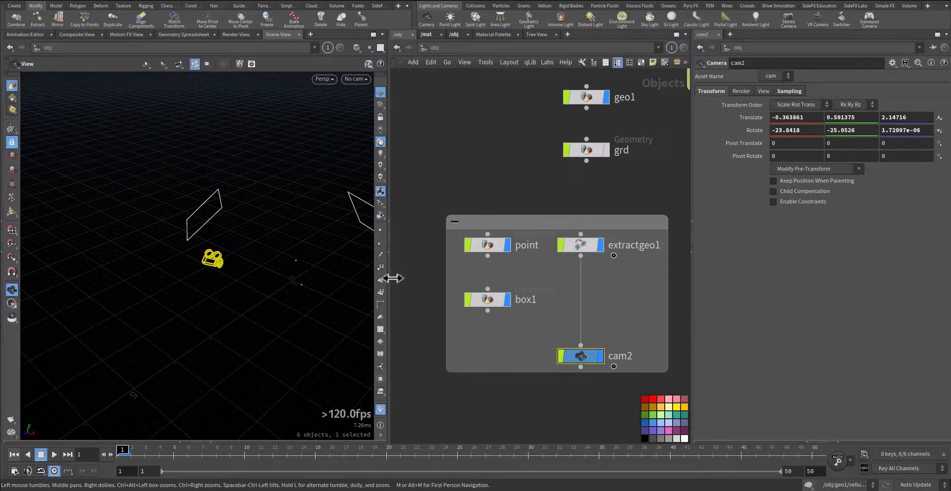
# Hide the geo1 wheel object so only the camera rig objects stay displayed
pyautogui.moveTo(533, 186); pyautogui.dragTo(529, 230, button='middle')
pyautogui.click(600, 146)
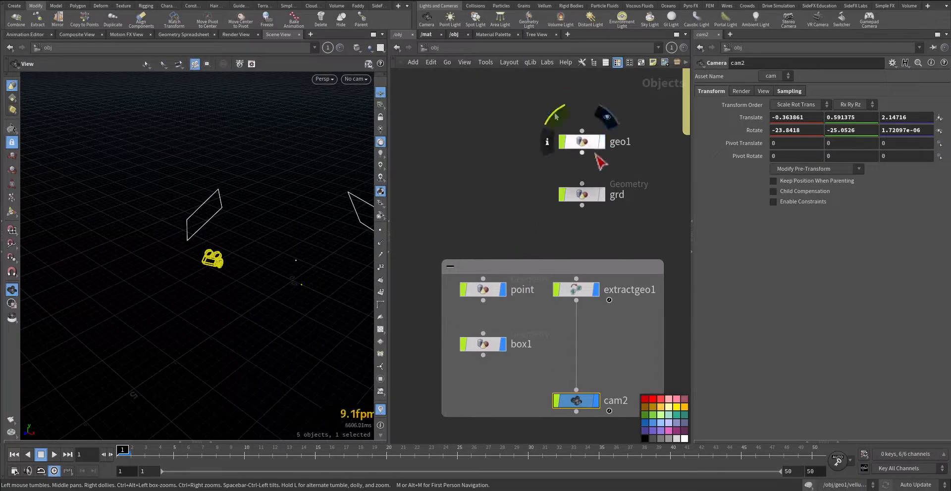
pyautogui.moveTo(490, 257); pyautogui.dragTo(467, 205, button='middle')
pyautogui.moveTo(593, 326); pyautogui.dragTo(577, 289, button='middle')
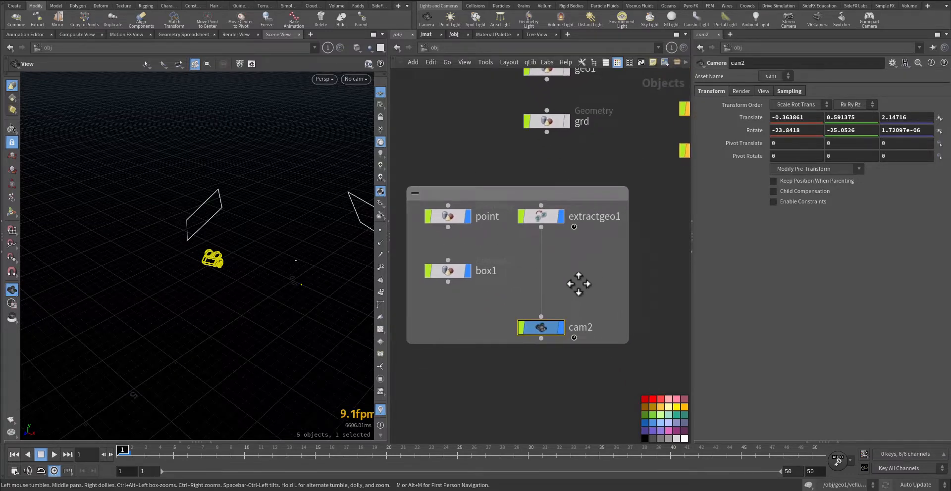
# Review the extract translate and rotate options of extractgeo1 and the transform parameters of its child cam2
pyautogui.click(541, 216)
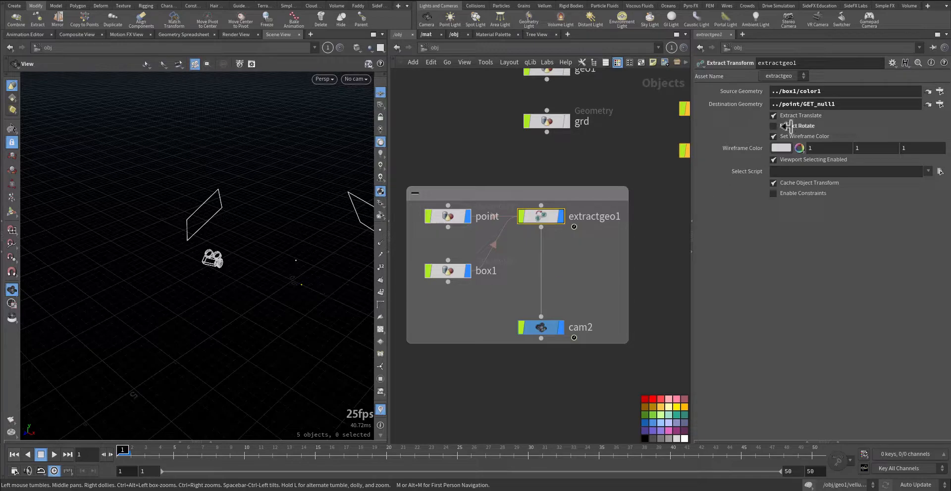
pyautogui.click(533, 328)
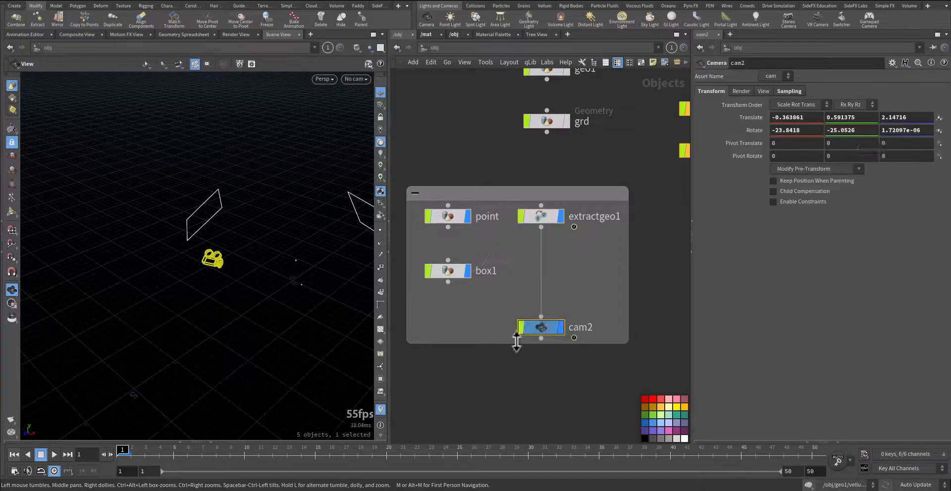
pyautogui.click(542, 222)
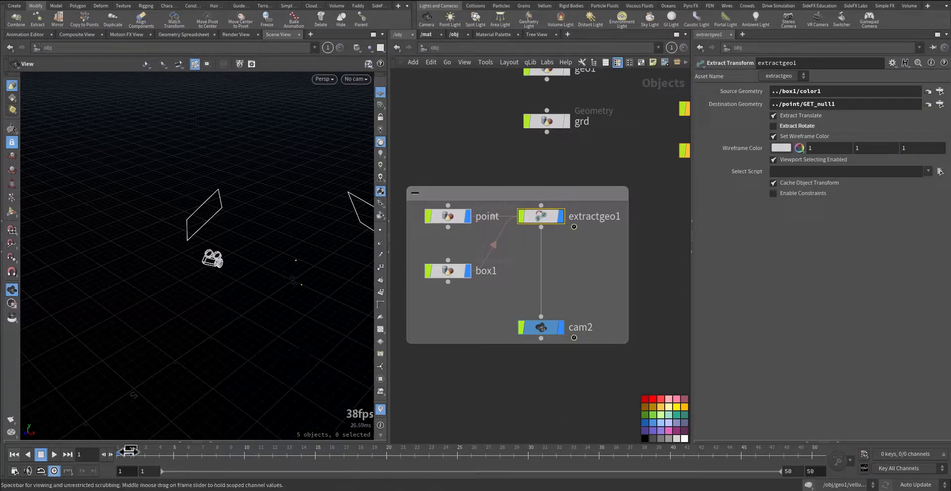
# Scrub the timeline forward to watch the camera rig's motion, orbit around it, and return to frame 1
pyautogui.moveTo(130, 451); pyautogui.dragTo(243, 454)
pyautogui.moveTo(221, 289); pyautogui.dragTo(337, 284, button='right')
pyautogui.moveTo(338, 284); pyautogui.dragTo(223, 296, button='middle')
pyautogui.moveTo(148, 455); pyautogui.dragTo(119, 451)
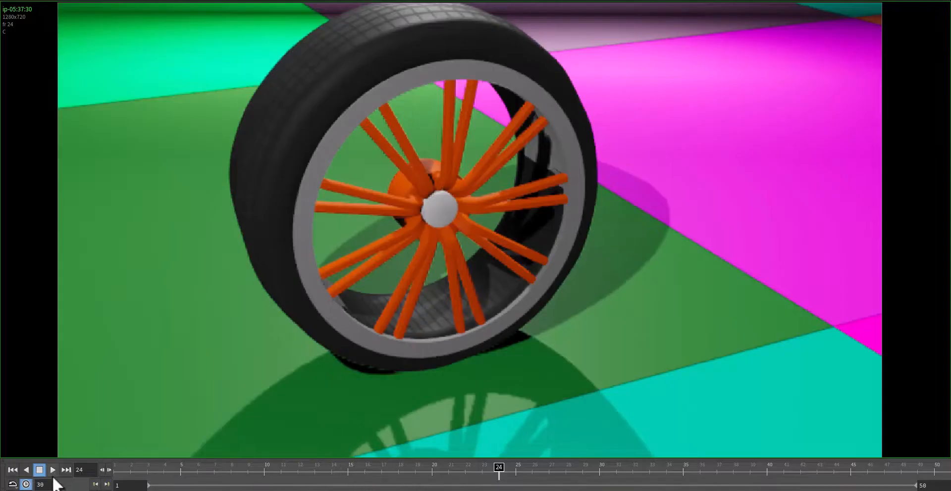
# Switch to the rendered wheel sequence and play it back
pyautogui.click(53, 471)
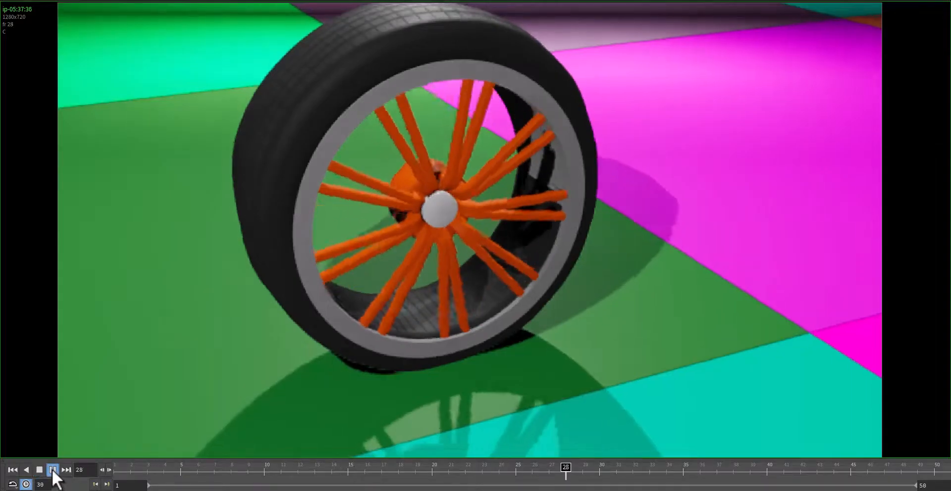